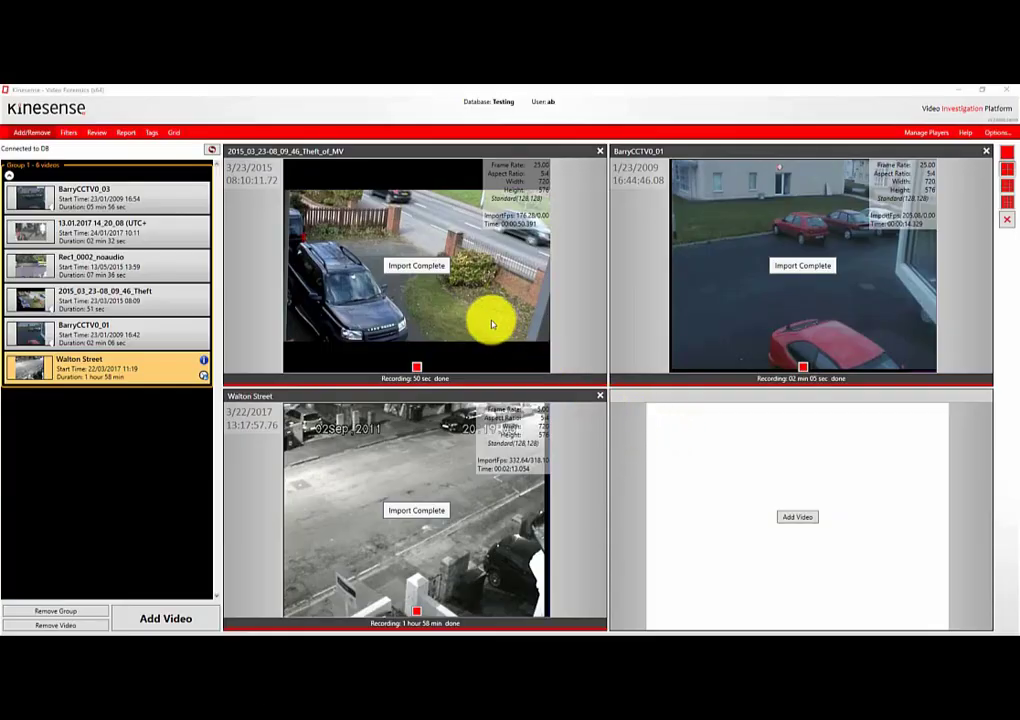
Switch to the Review view so the Walton Street video sits above its activity timeline
left_click(97, 133)
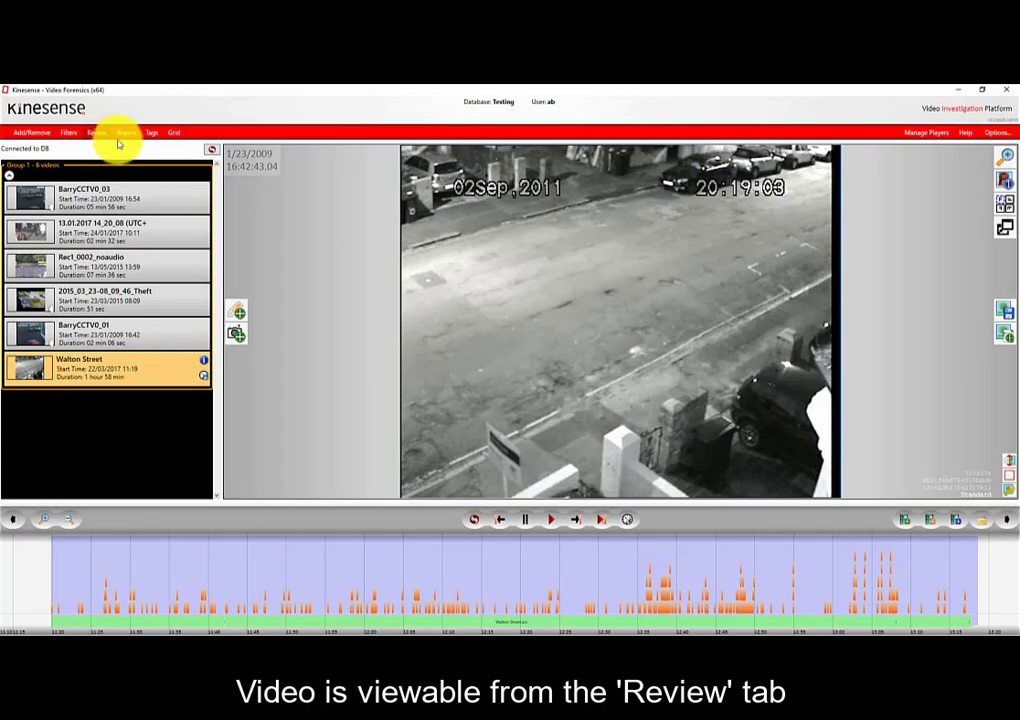
left_click(127, 200)
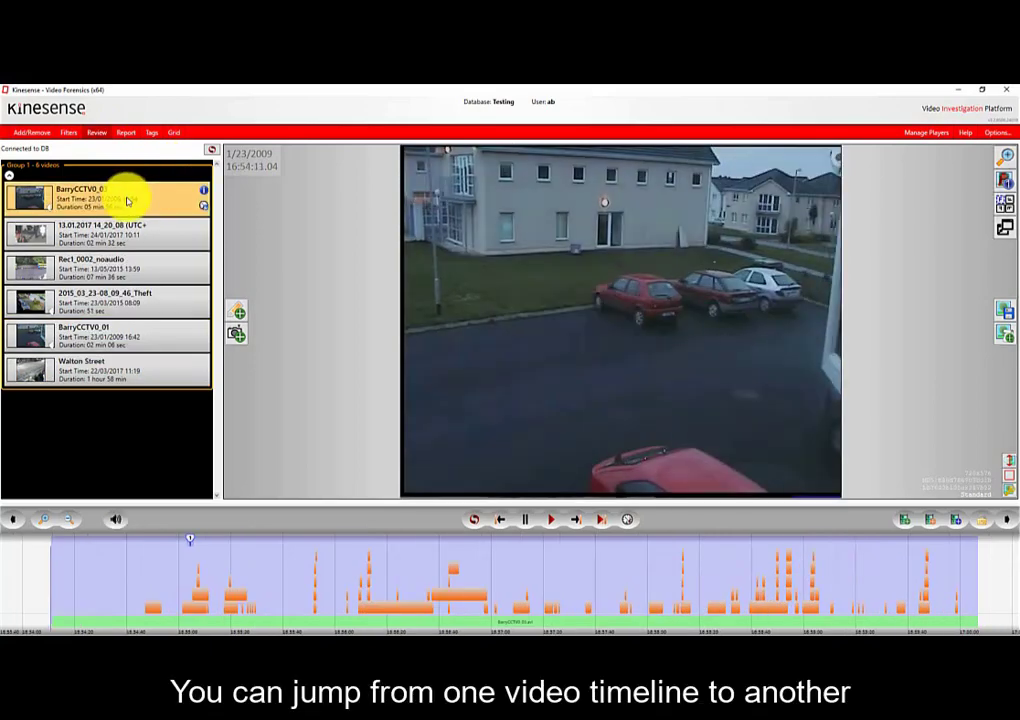
left_click(141, 236)
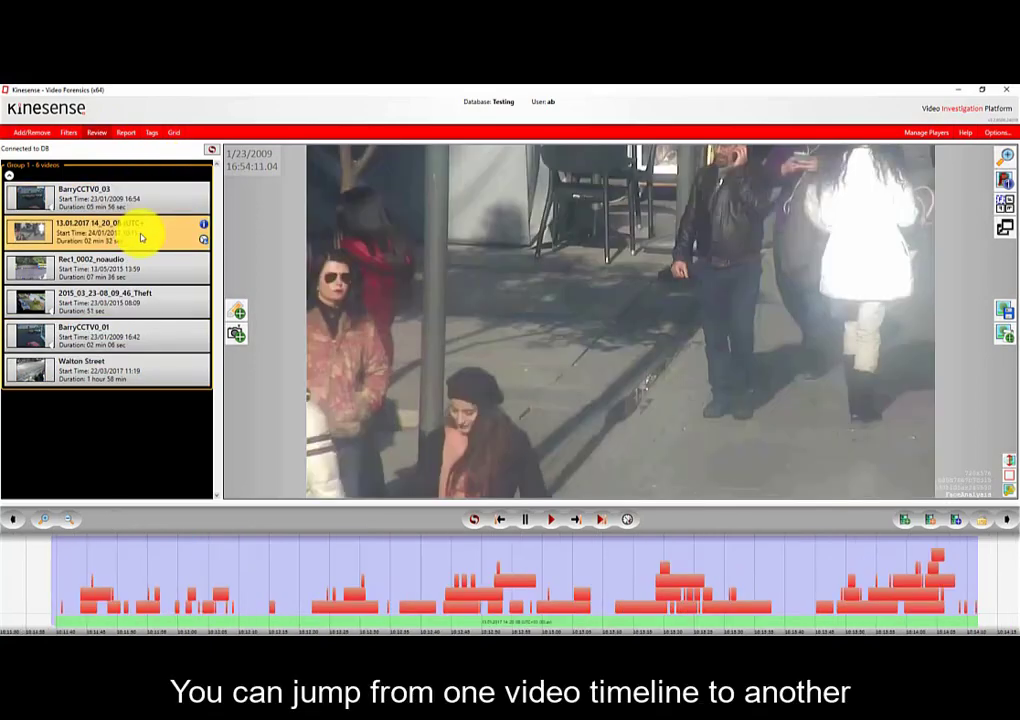
left_click(155, 290)
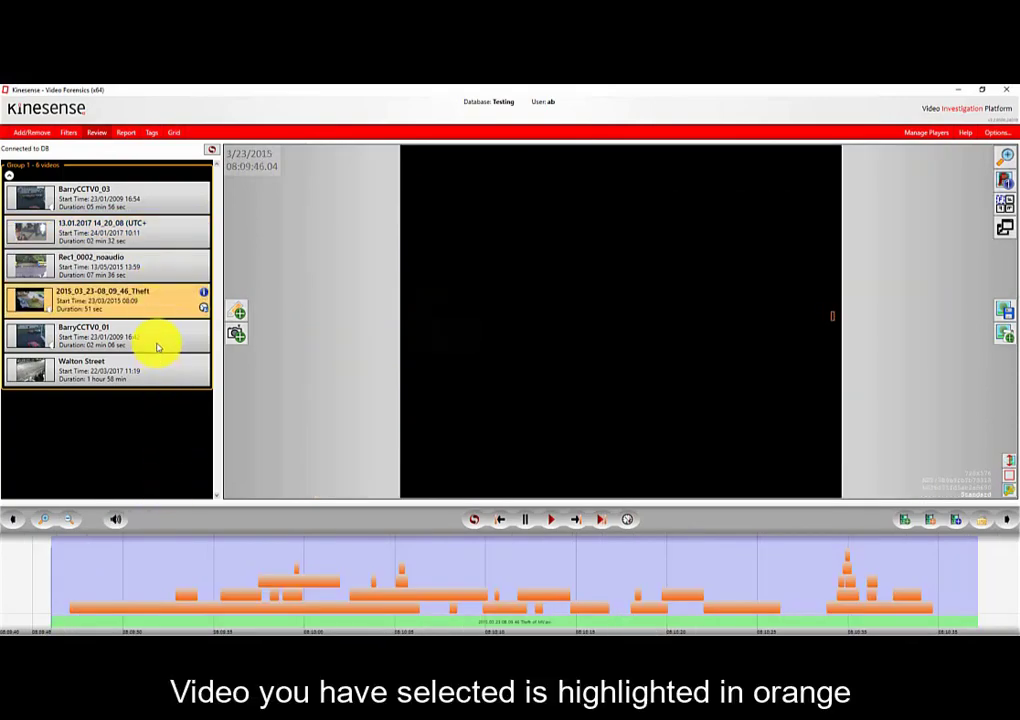
left_click(96, 562)
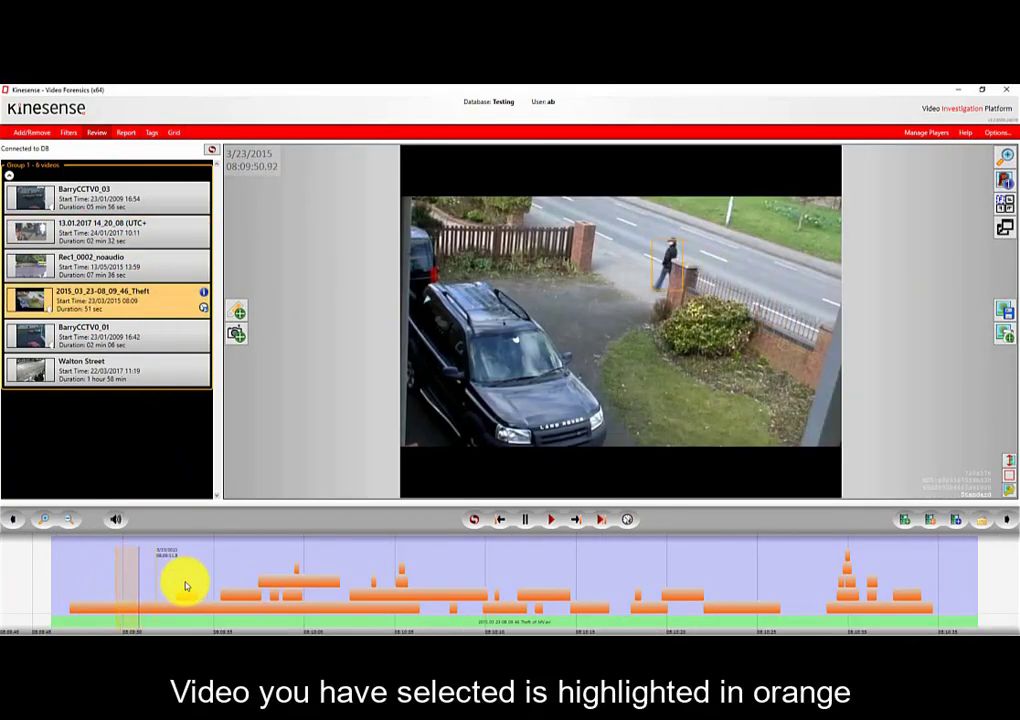
left_click(134, 334)
left_click(152, 378)
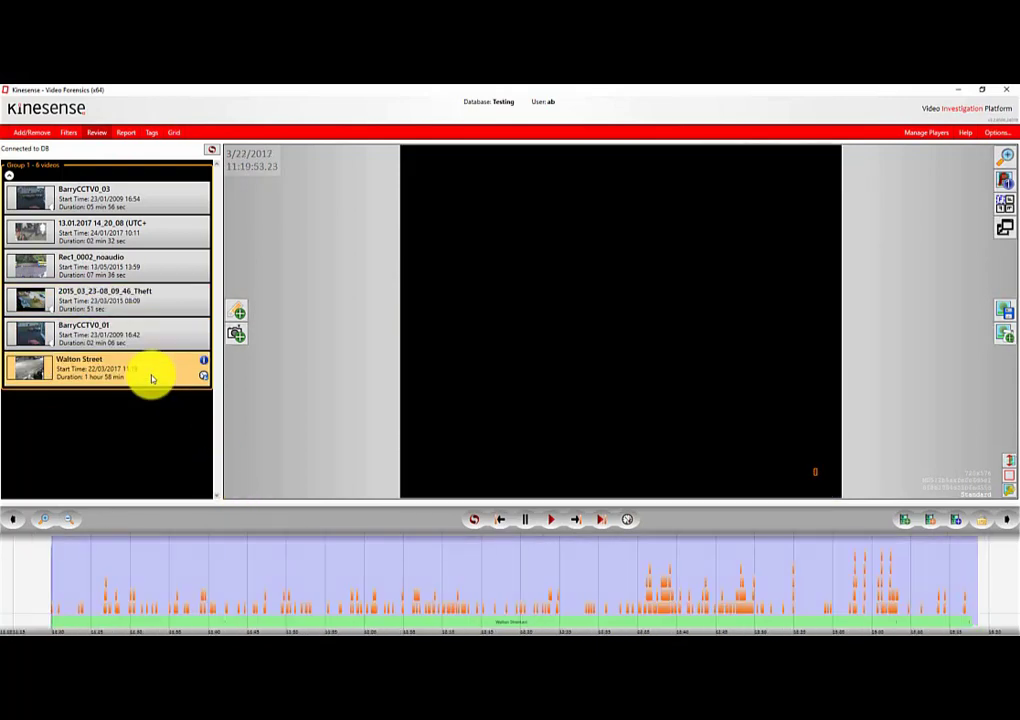
Scrub through the Walton Street timeline and settle on the 18:34:13 frame near its start
left_click(101, 575)
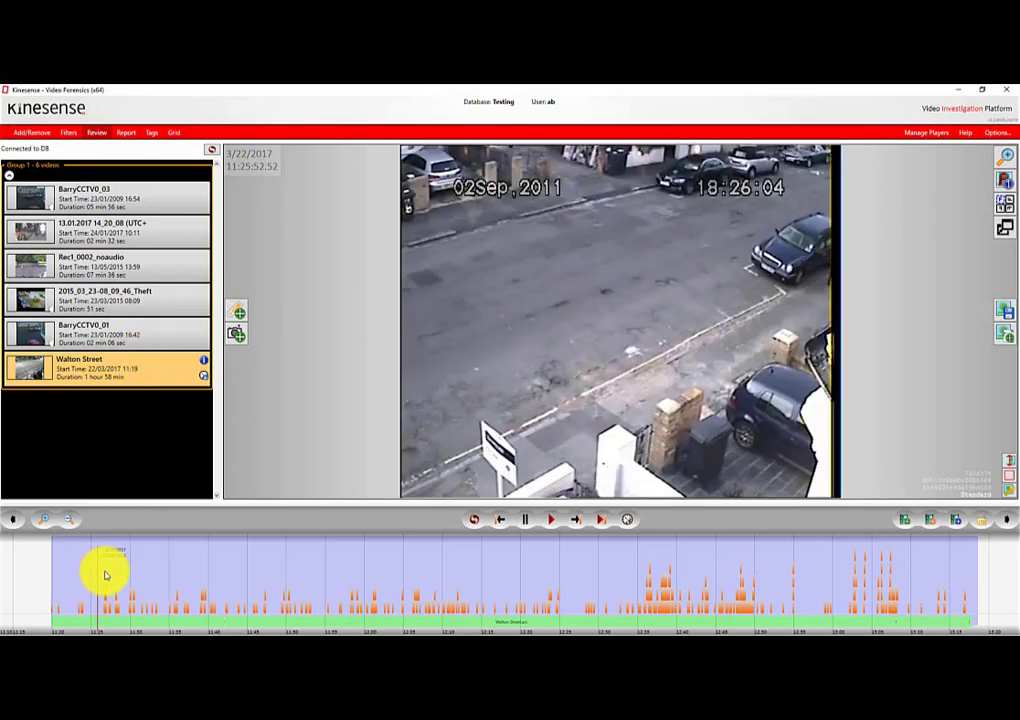
mouse_move(105, 575)
left_mouse_down()
mouse_move(258, 590)
mouse_move(341, 585)
left_mouse_up()
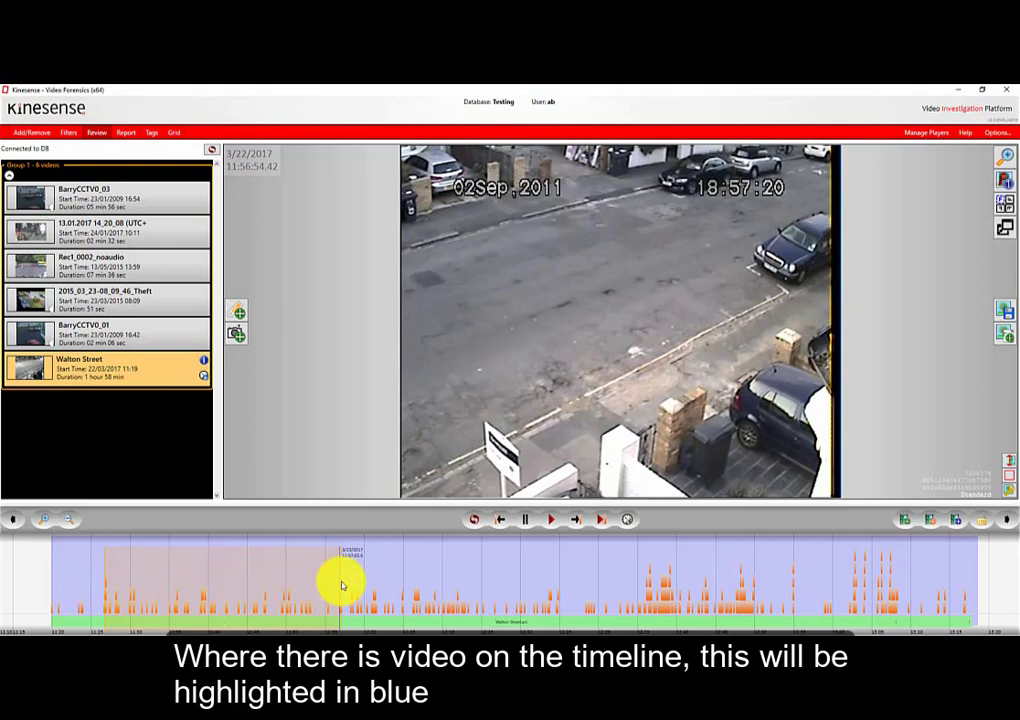
mouse_move(341, 585)
left_mouse_down()
mouse_move(428, 592)
mouse_move(710, 560)
mouse_move(947, 597)
left_mouse_up()
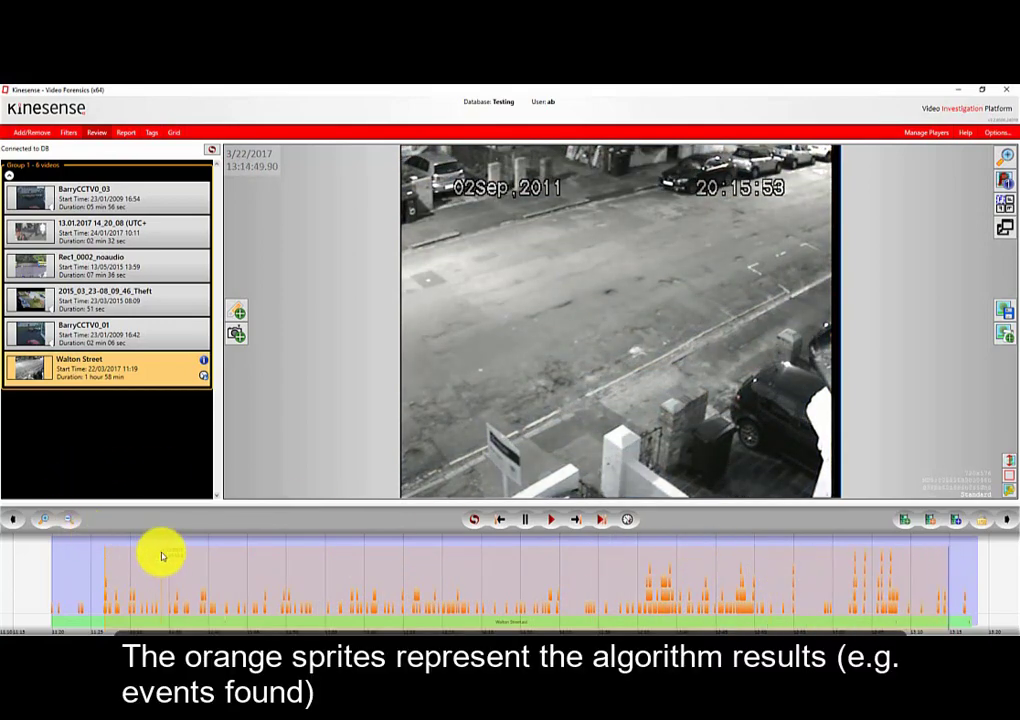
left_click(161, 555)
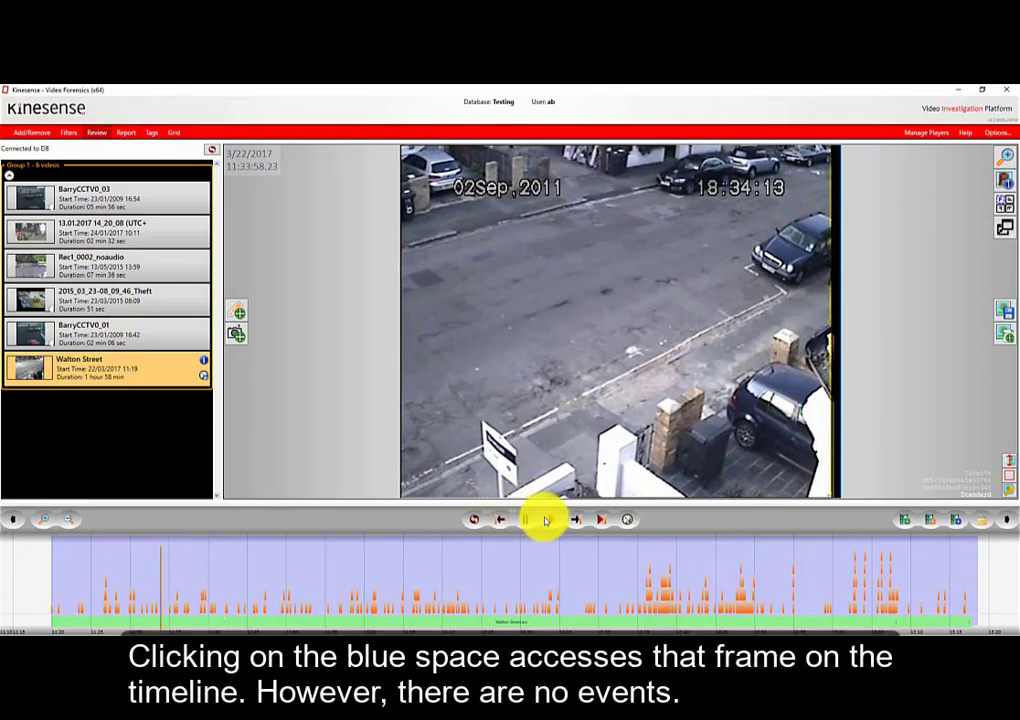
Play the footage and skip forward three detected events to around 18:37
left_click(546, 519)
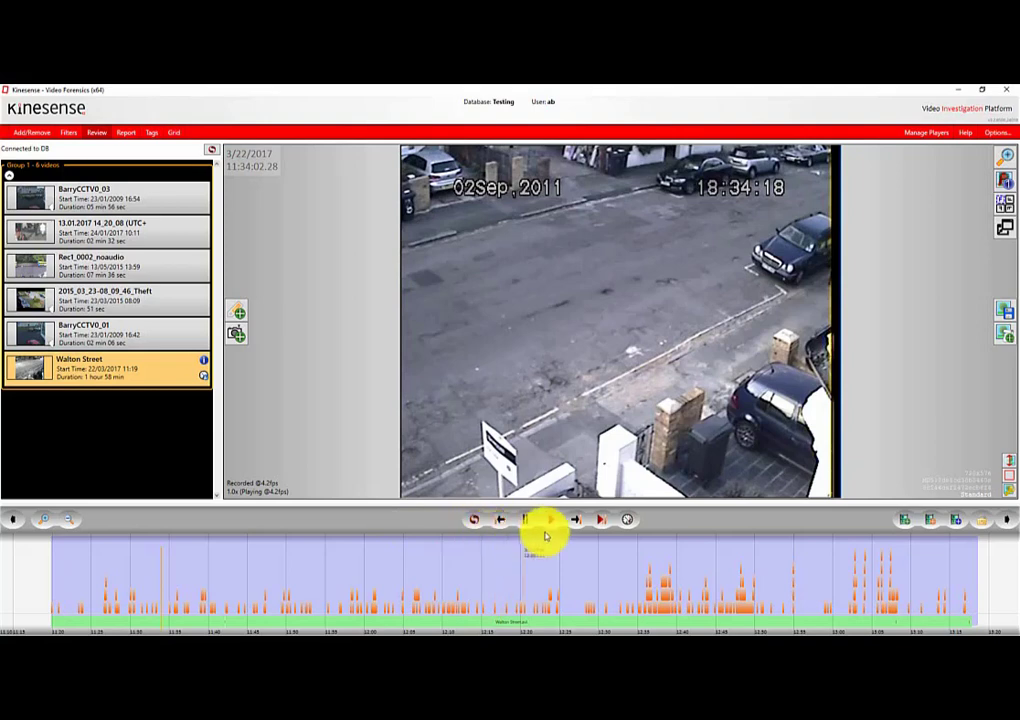
left_click(576, 522)
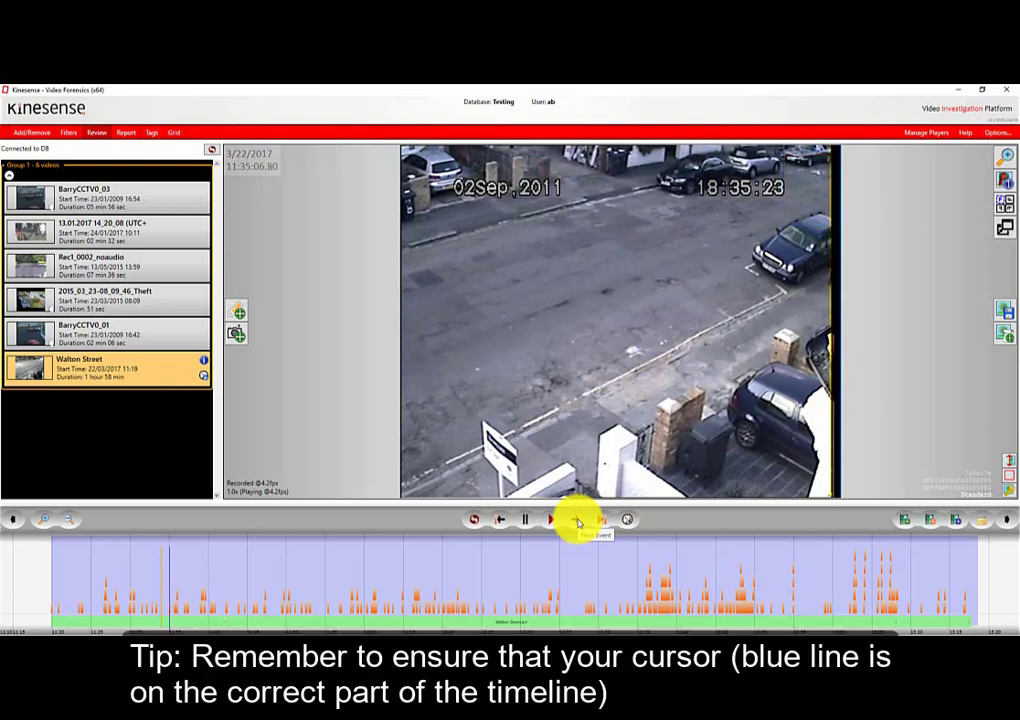
left_click(577, 520)
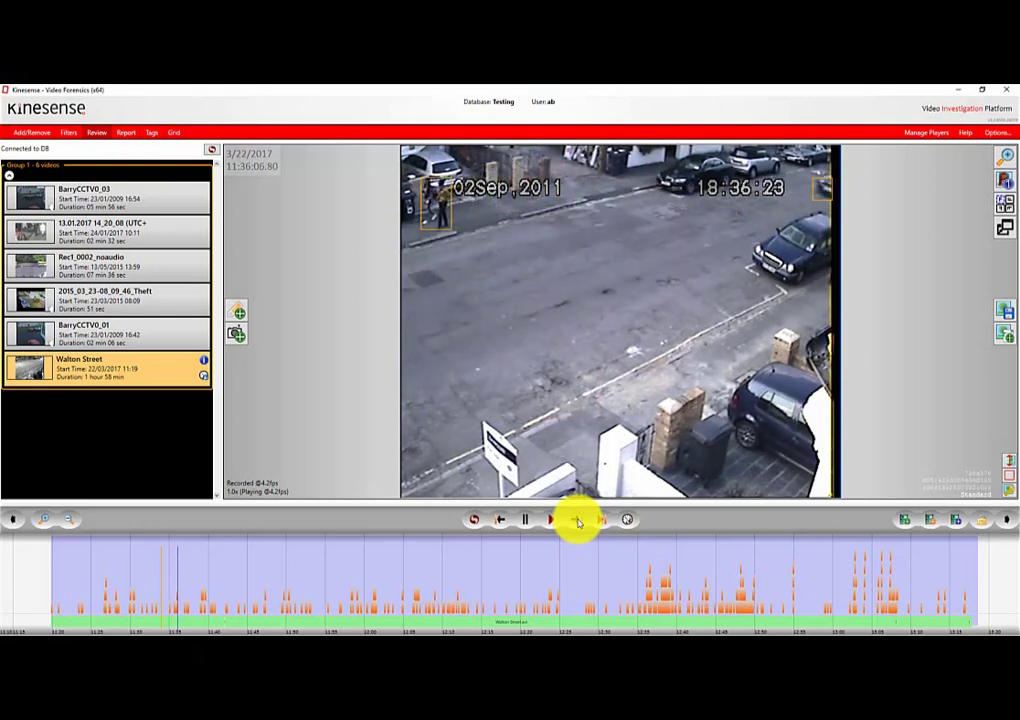
left_click(577, 520)
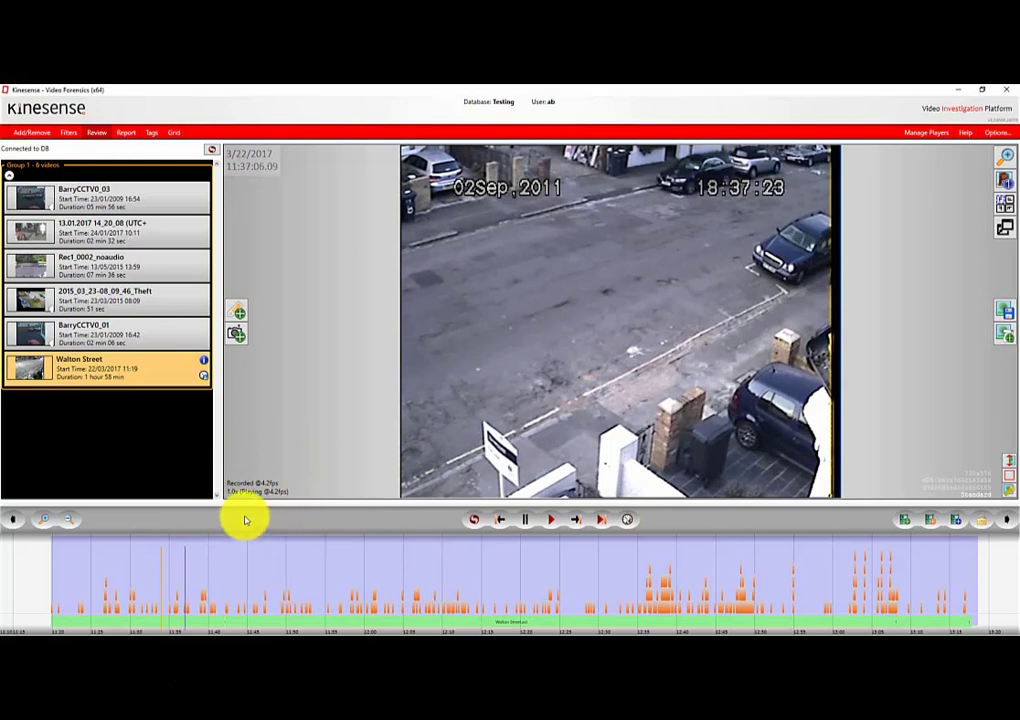
Raise playback speed step by step through 4x, 8x and 15x up to 20x
key("ctrl+e")
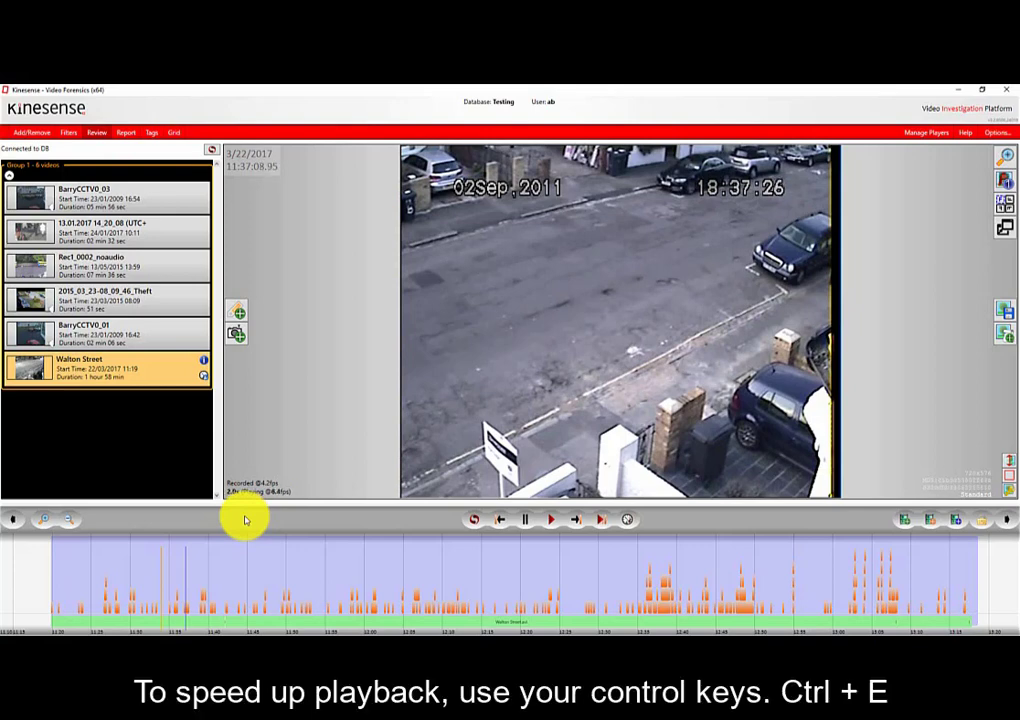
key("ctrl+e")
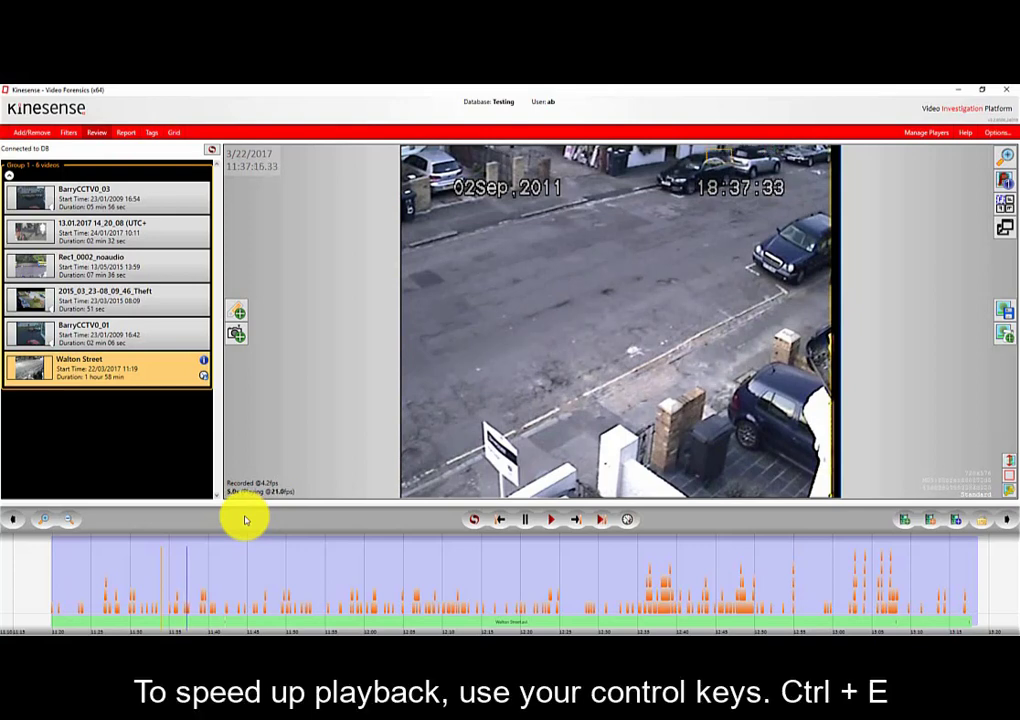
key("ctrl+e")
key("ctrl+e")
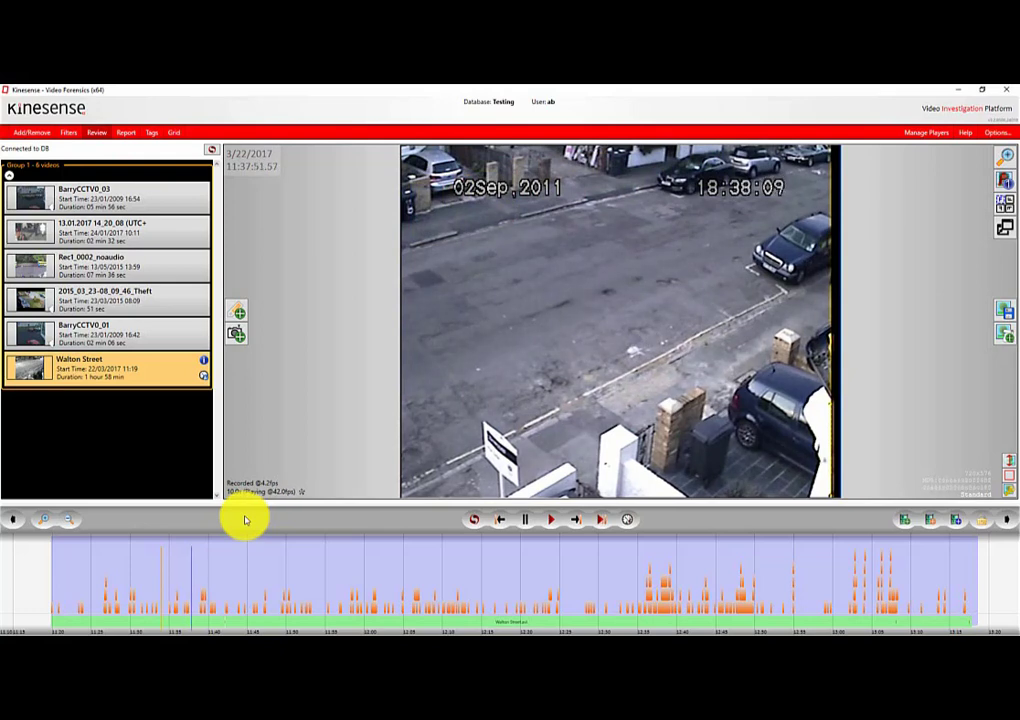
key("ctrl+e")
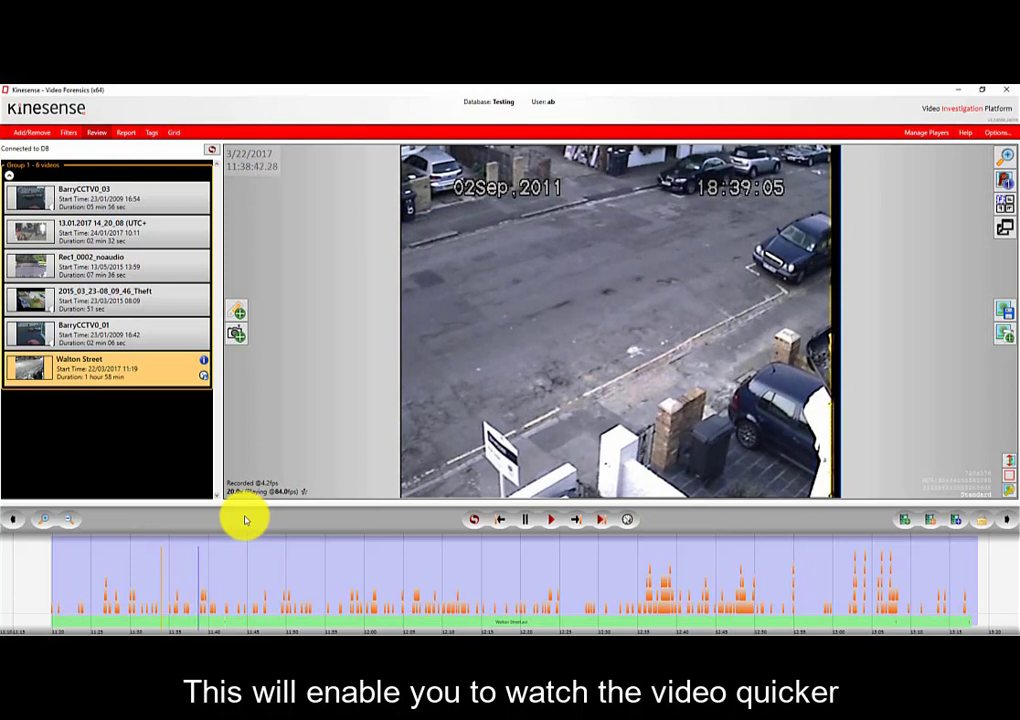
key("ctrl+e")
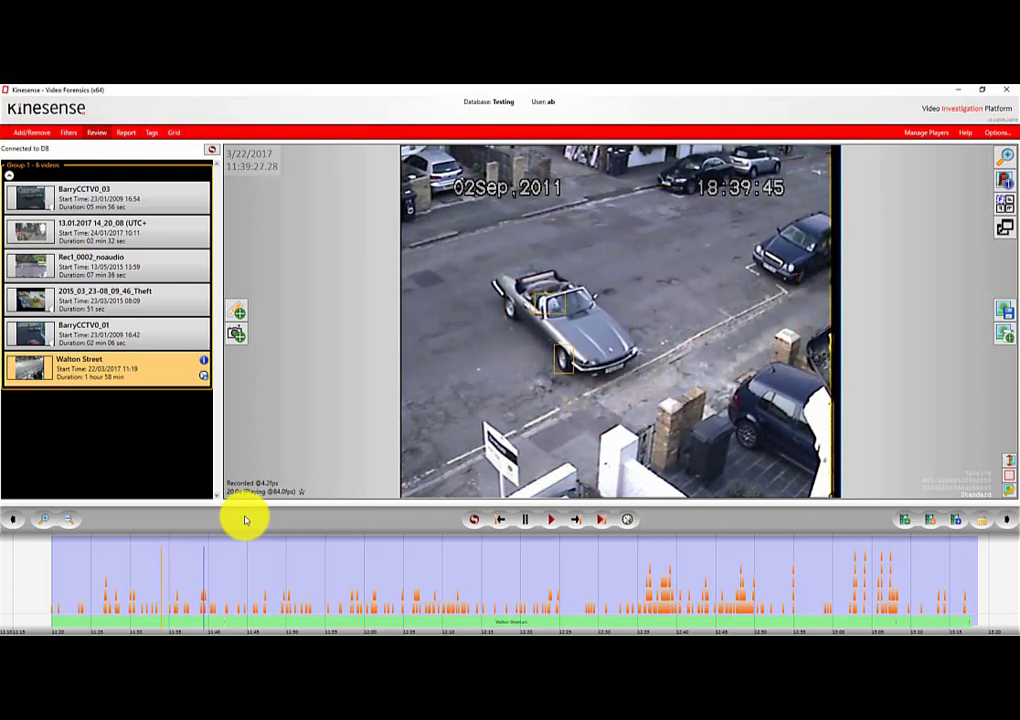
Slow playback back down from 20x through 10x toward normal speed
key("ctrl+w")
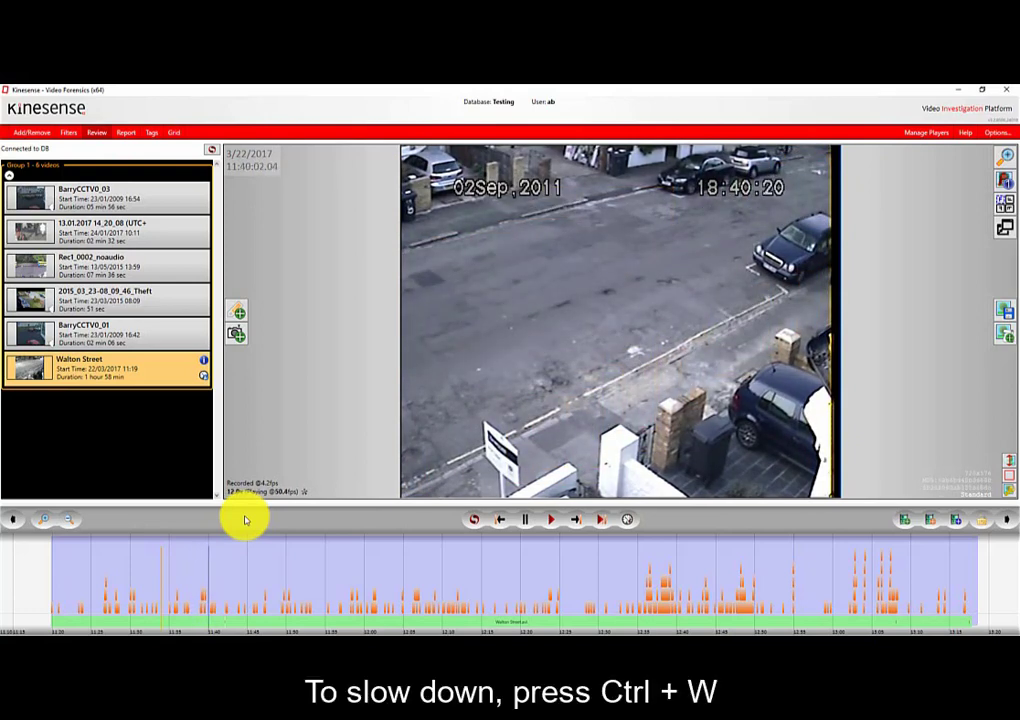
key("ctrl+w")
key("ctrl+w")
key("ctrl+w")
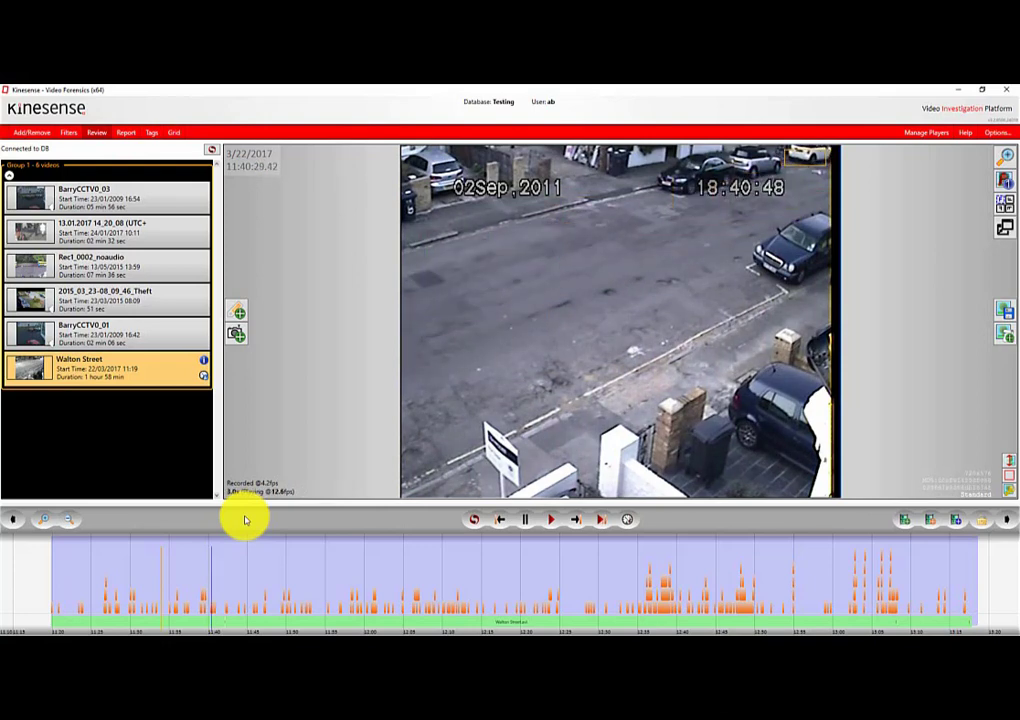
key("ctrl+w")
key("ctrl+w")
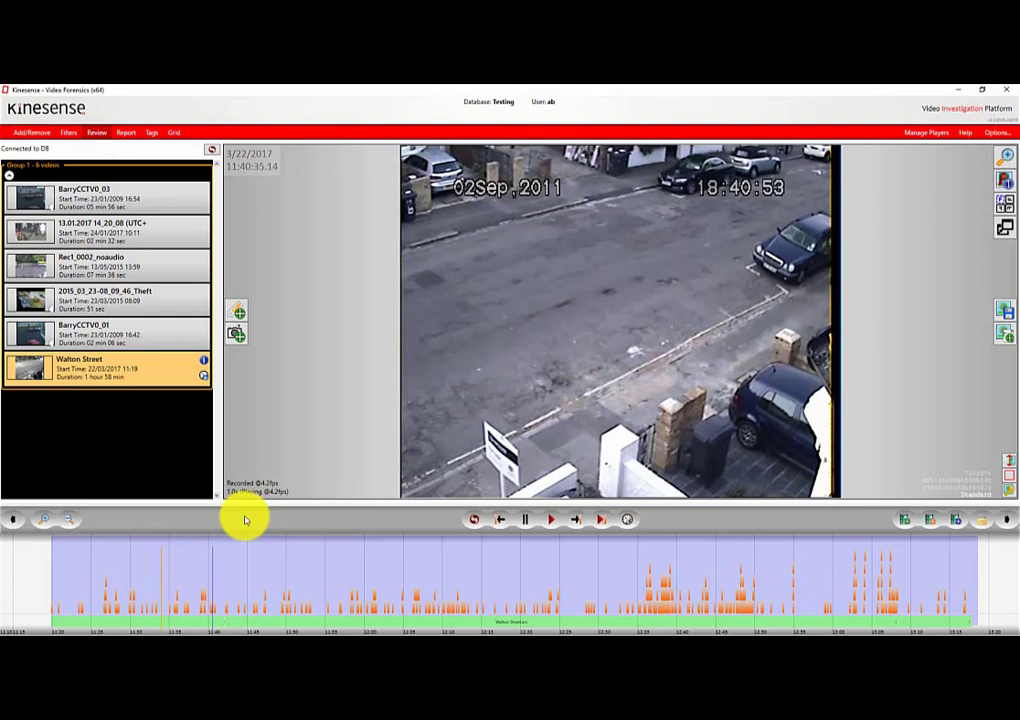
Pause, step back five motion events to the grey convertible at 18:39:44, and bring up go-to-time
left_click(527, 521)
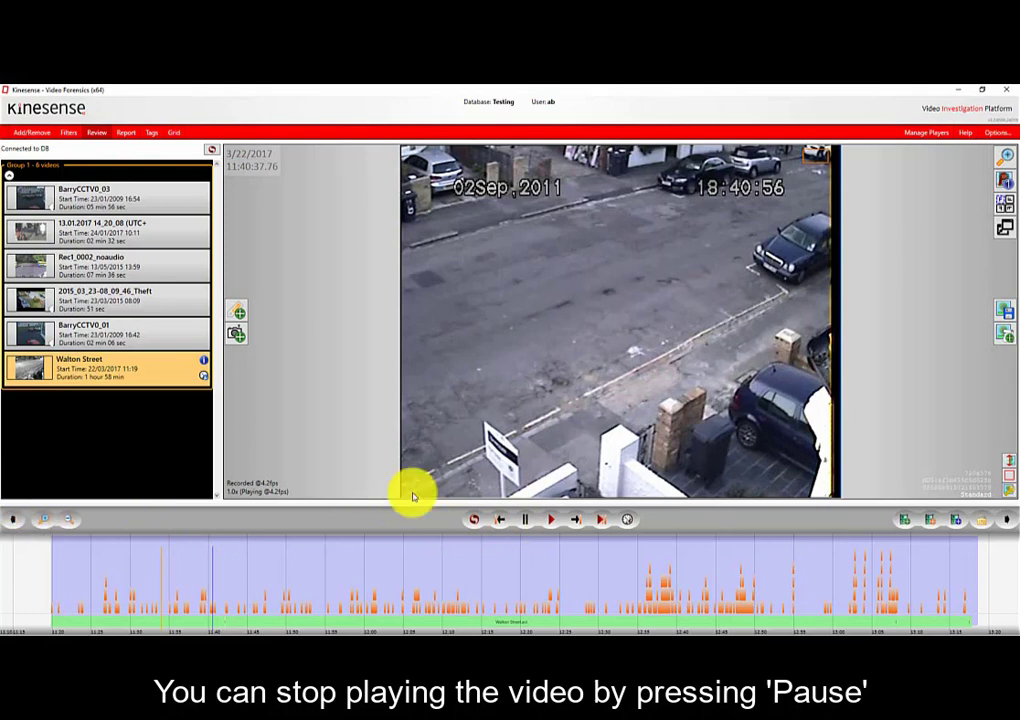
left_click(500, 521)
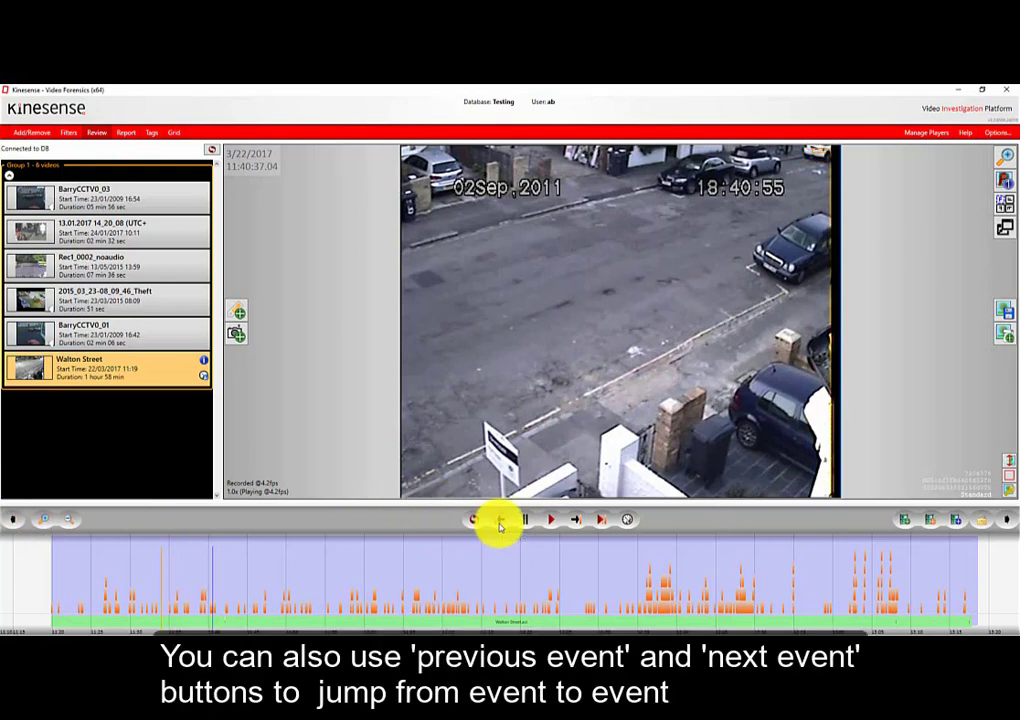
left_click(500, 521)
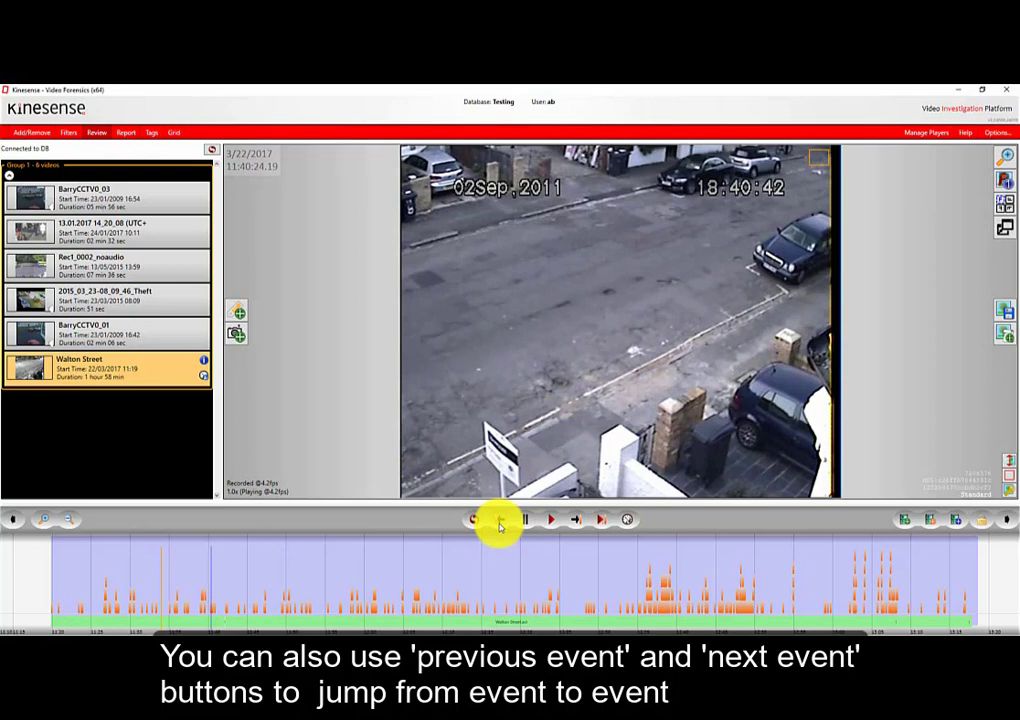
left_click(500, 521)
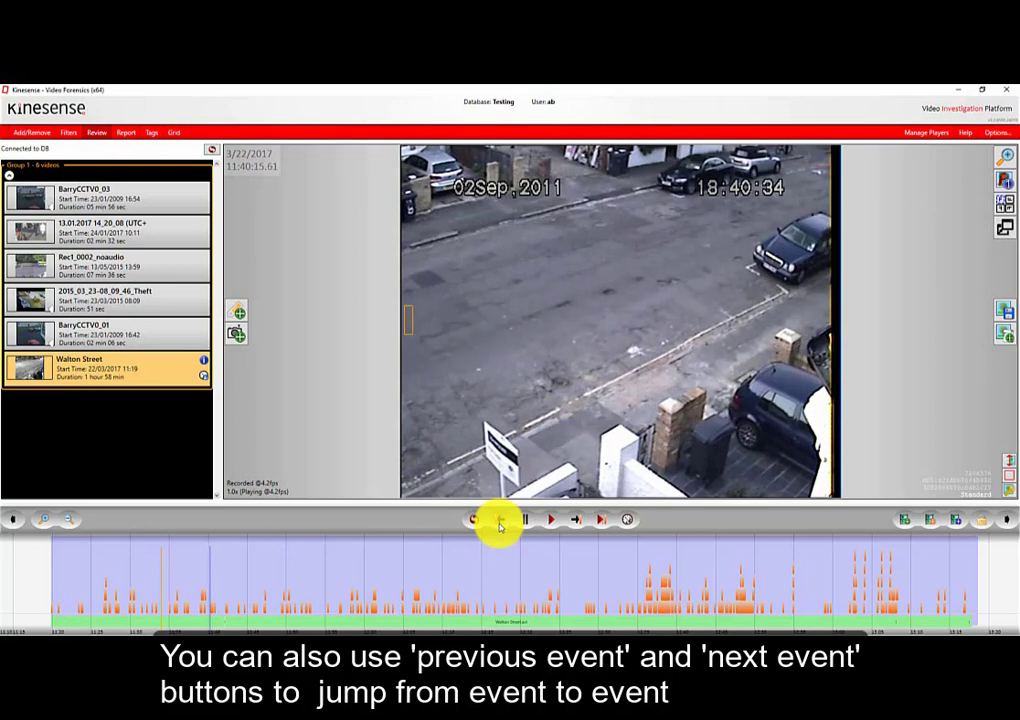
left_click(500, 521)
left_click(500, 521)
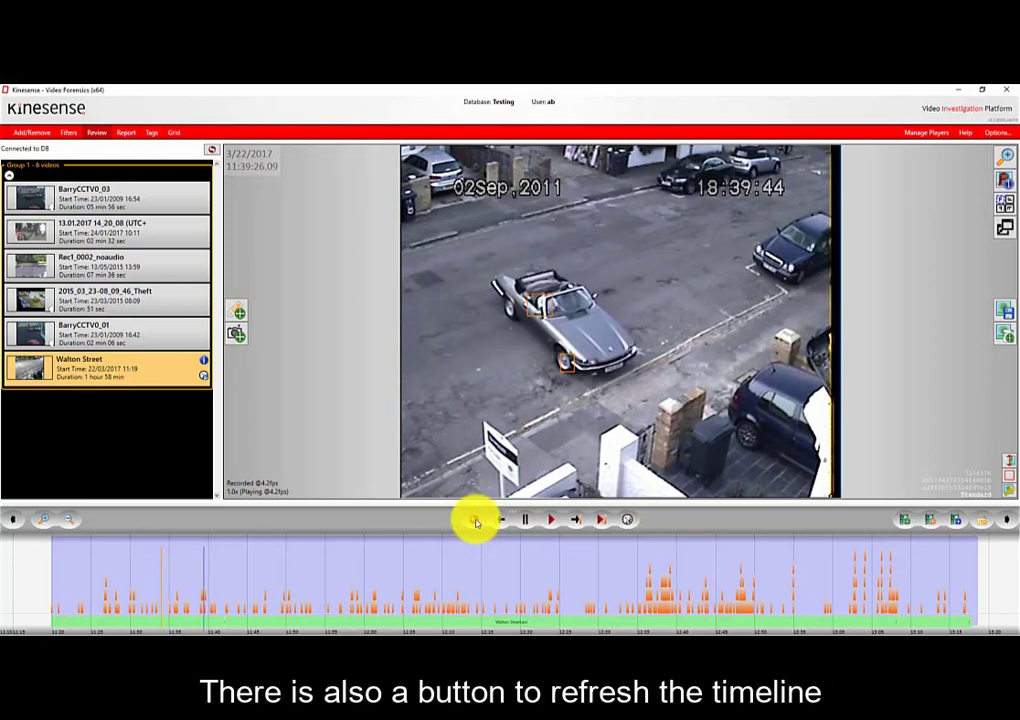
left_click(627, 520)
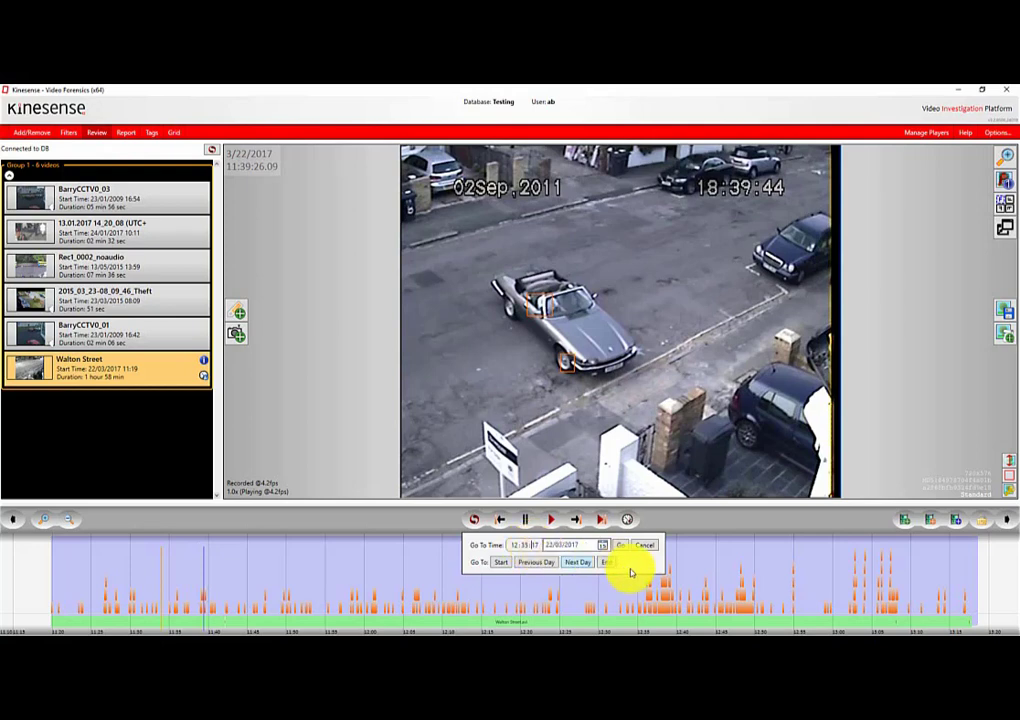
Confirm the jump to 12:35:16, showing the person by the gate
left_click(620, 545)
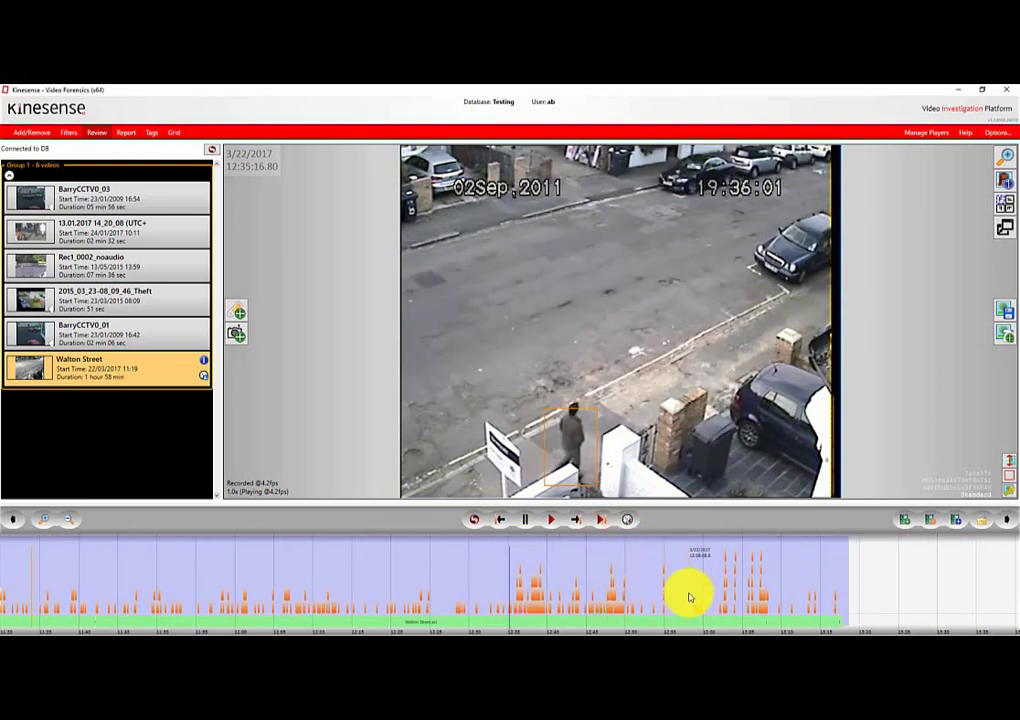
Pan the timeline back and forth toward later and earlier times, then zoom in
left_click(1010, 522)
key("Right")
key("Right")
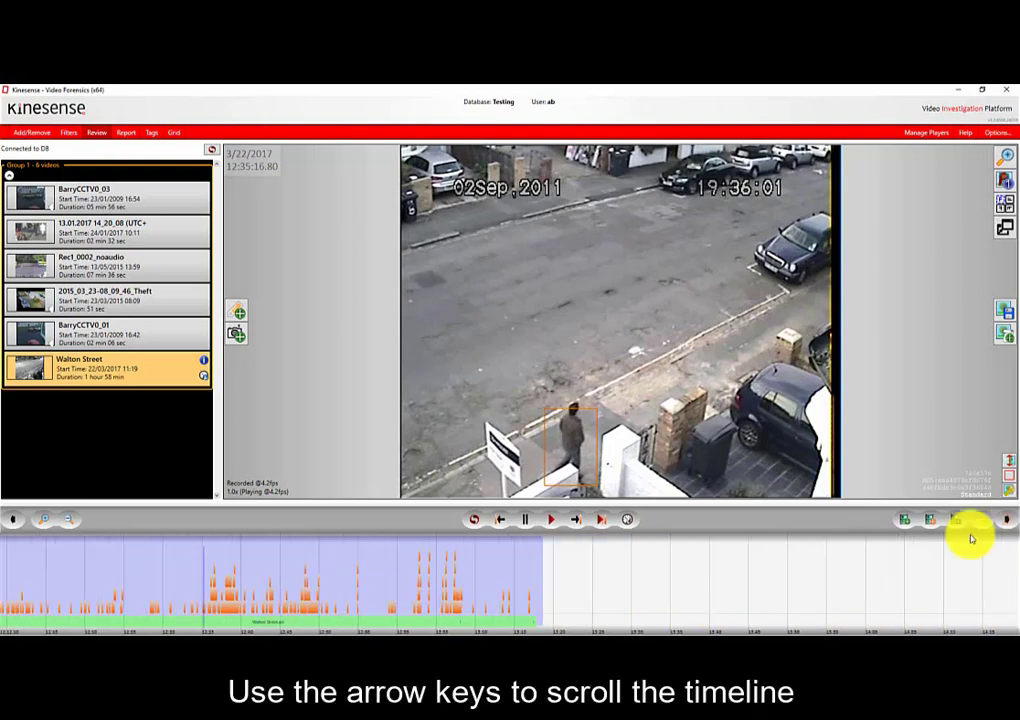
key("Left")
key("Left")
key("Left")
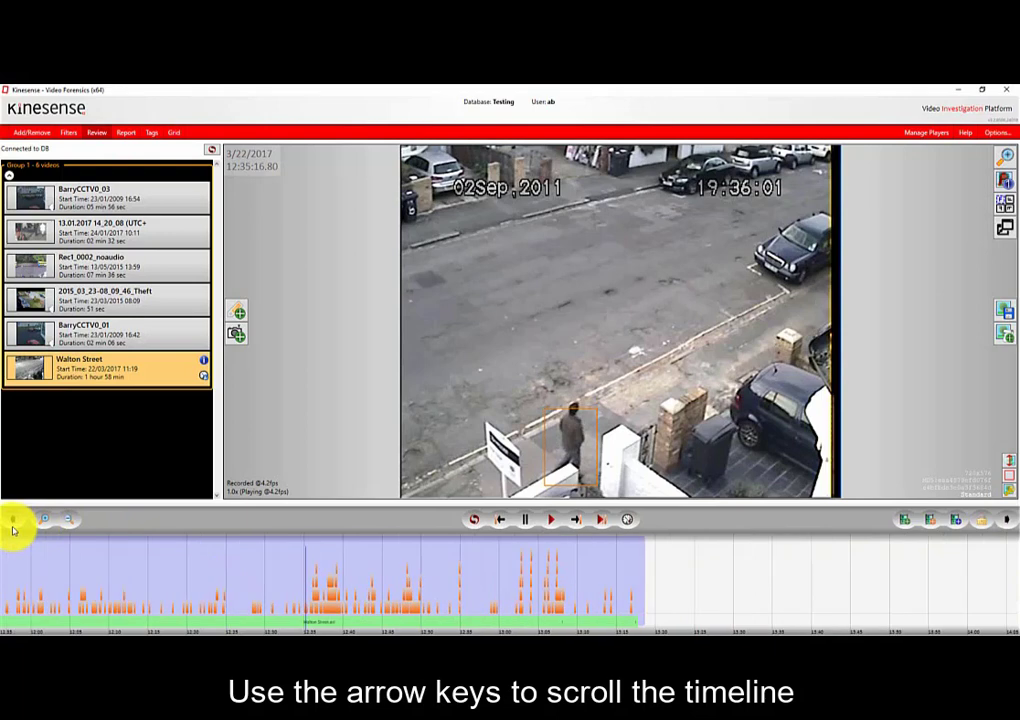
left_click(13, 527)
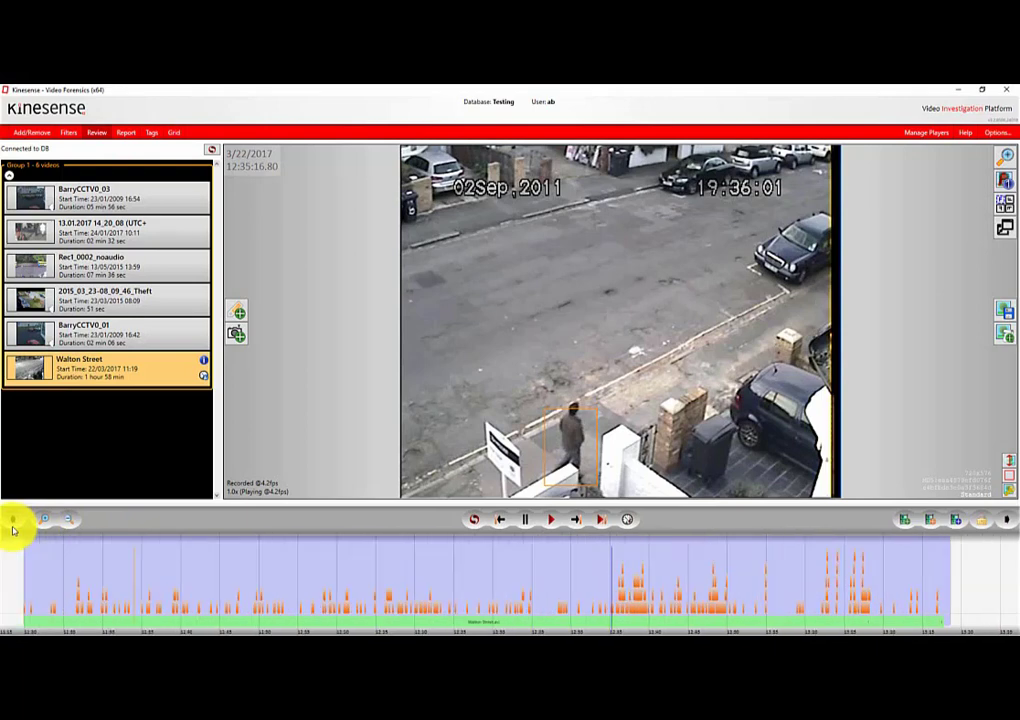
left_click(13, 527)
left_click(1005, 527)
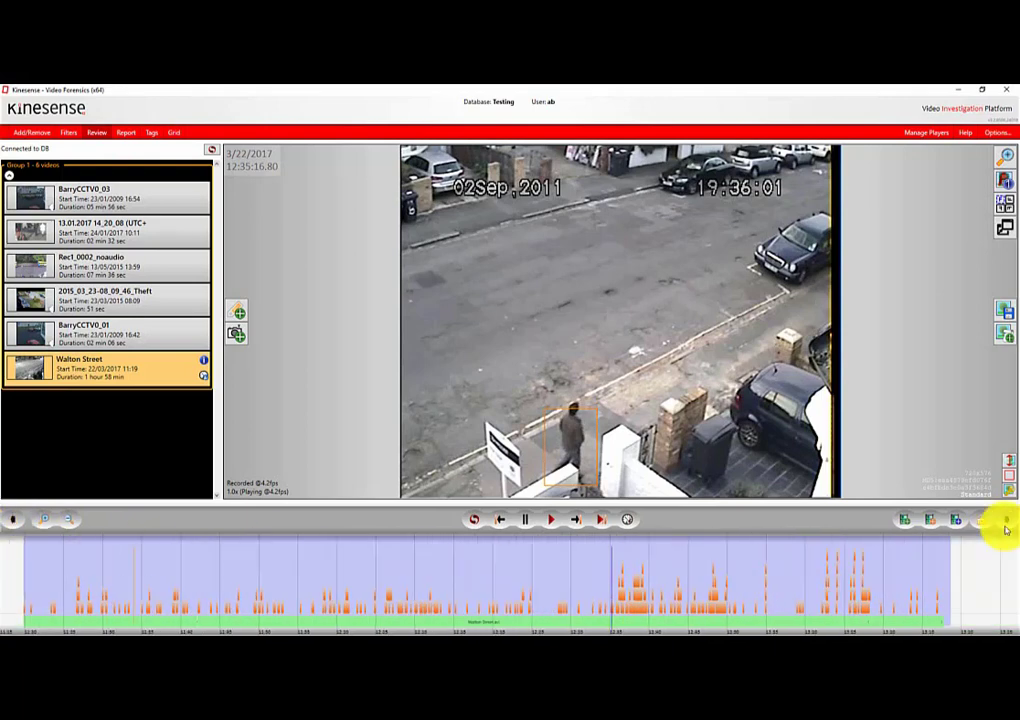
left_click(1005, 527)
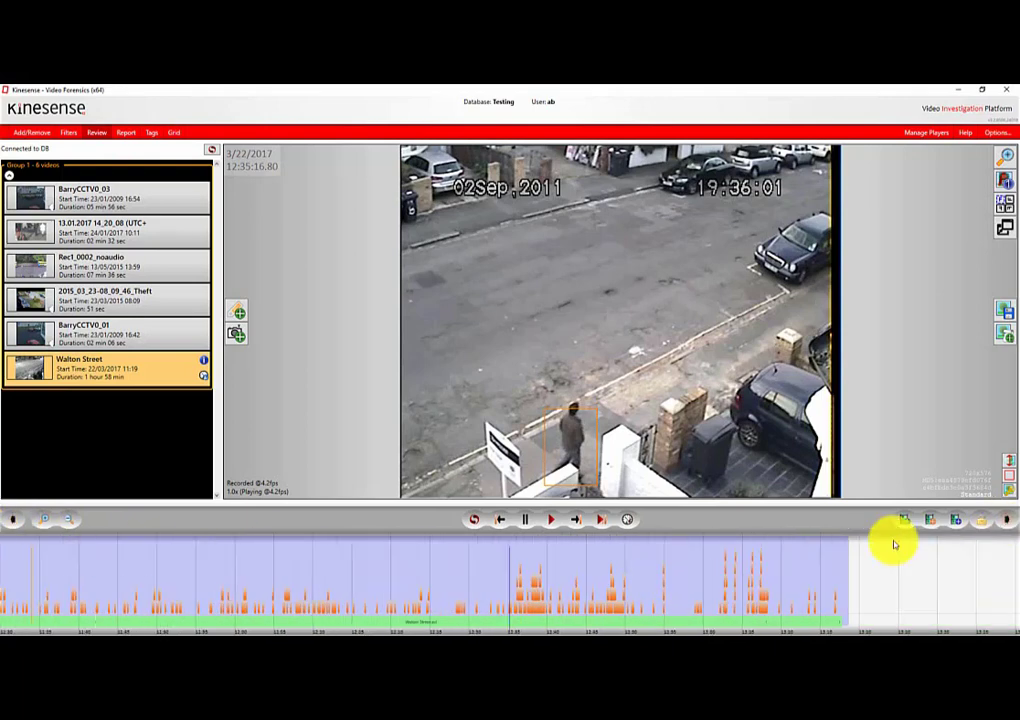
left_click(14, 527)
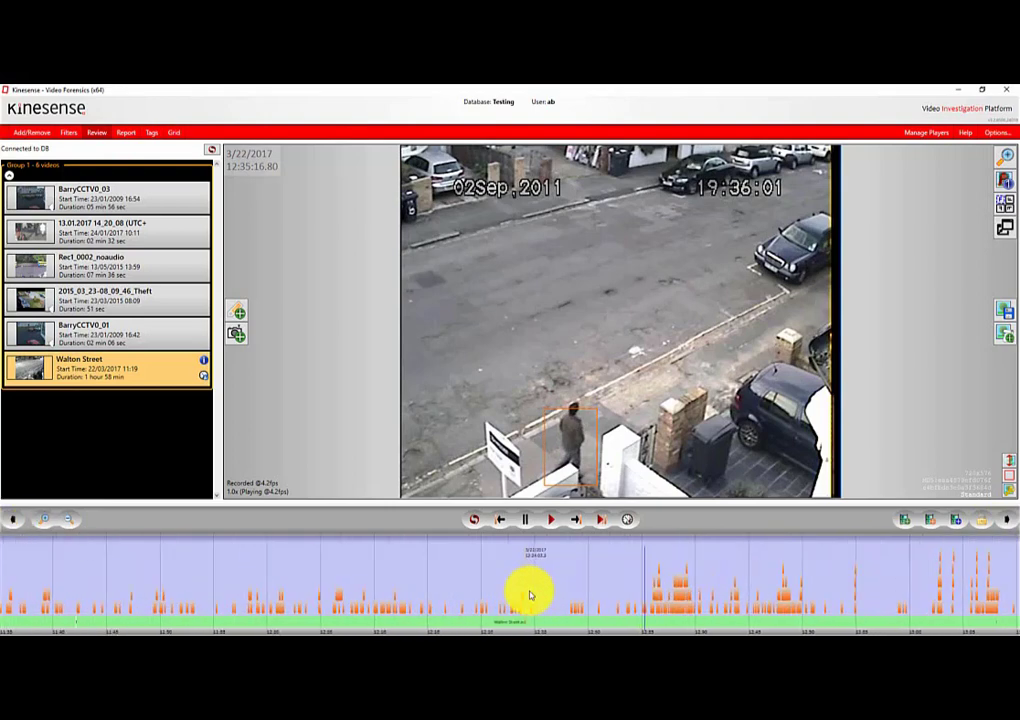
scroll(532, 598, "up", 5)
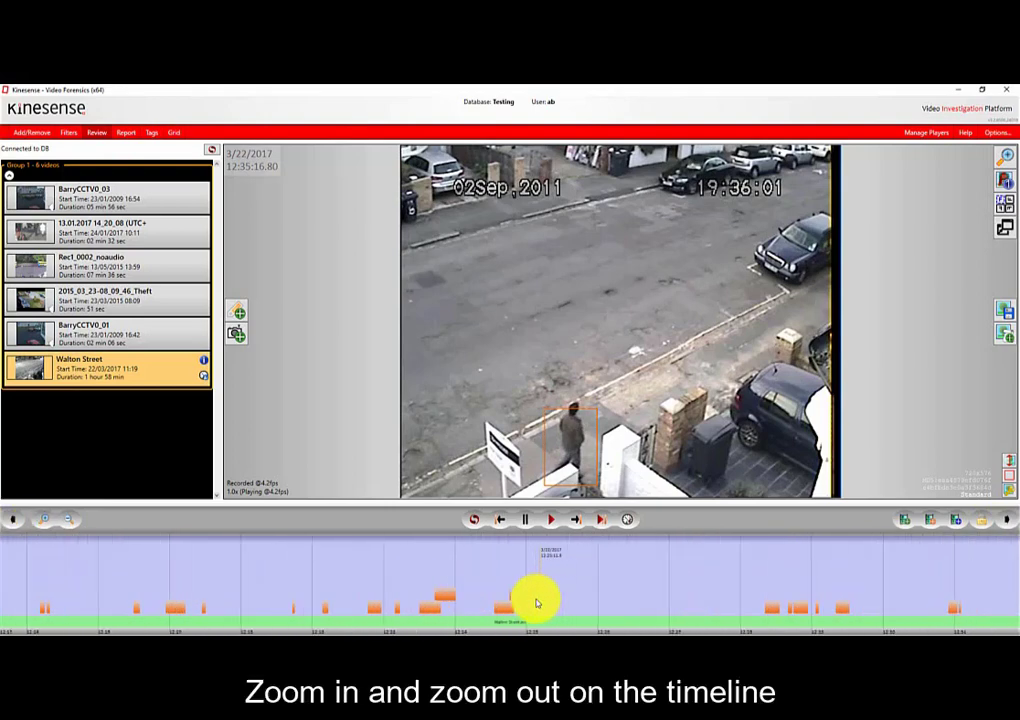
Zoom the timeline out repeatedly until the whole recording fits with margins on both sides
left_click(68, 521)
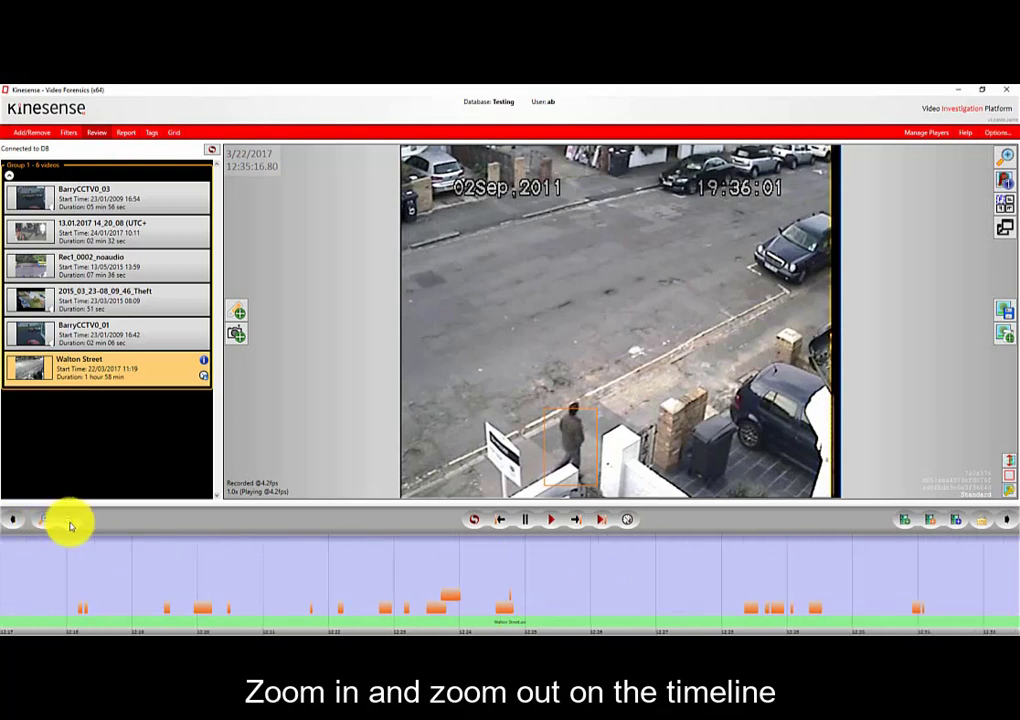
left_click(70, 523)
left_click(70, 523)
left_click(70, 523)
left_click(70, 523)
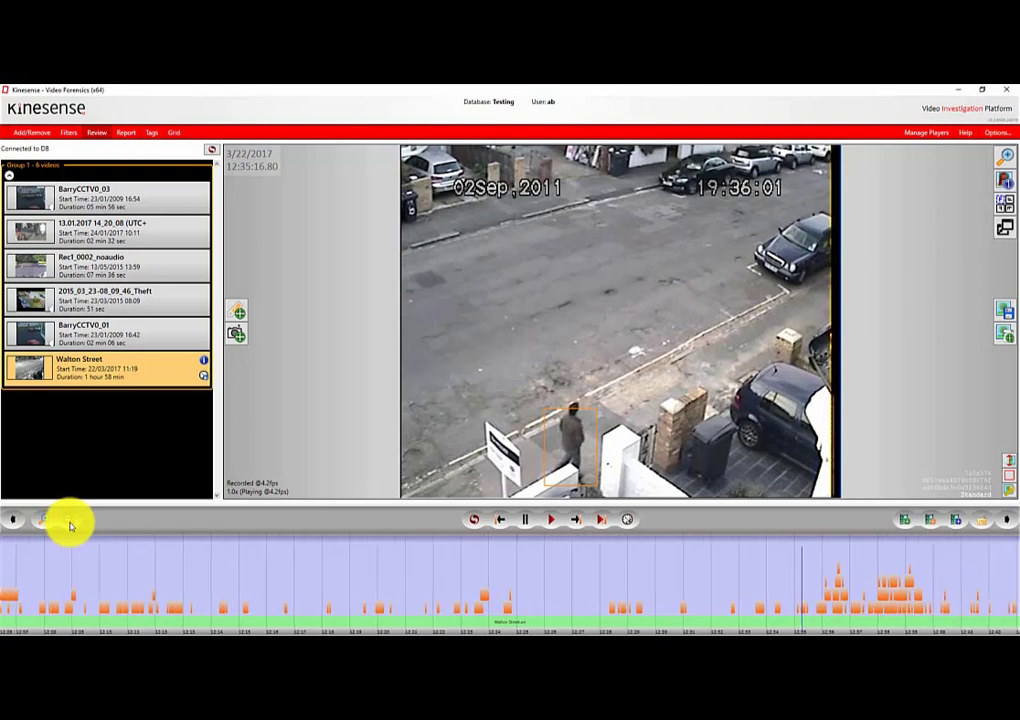
left_click(70, 523)
left_click(70, 523)
left_click(70, 523)
left_click(70, 523)
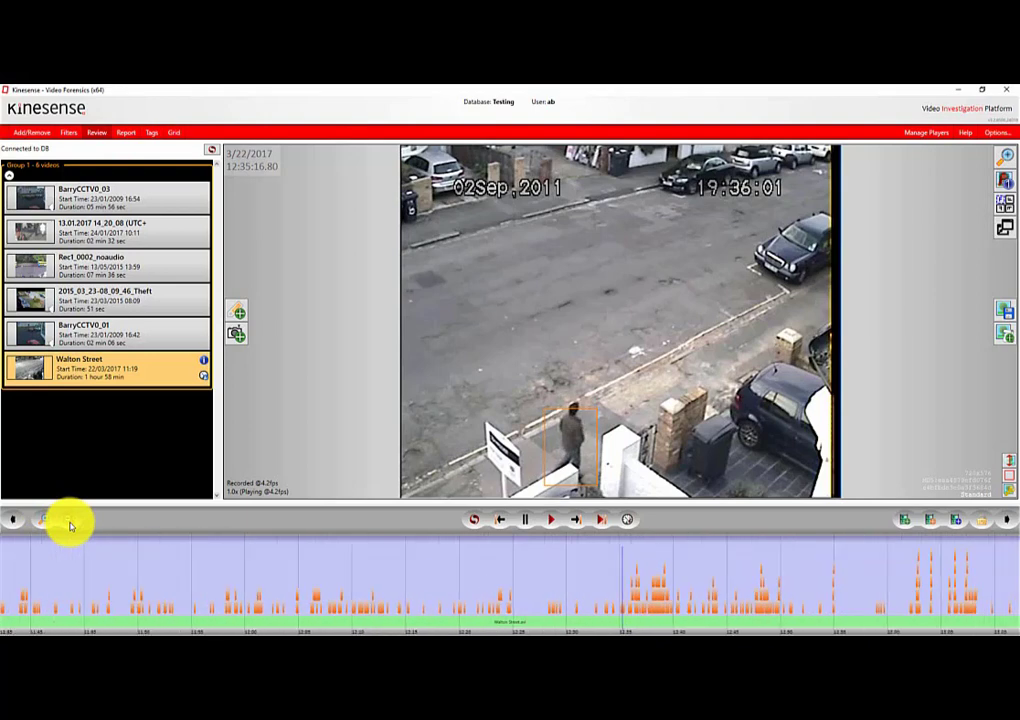
left_click(70, 523)
left_click(70, 523)
left_click(70, 523)
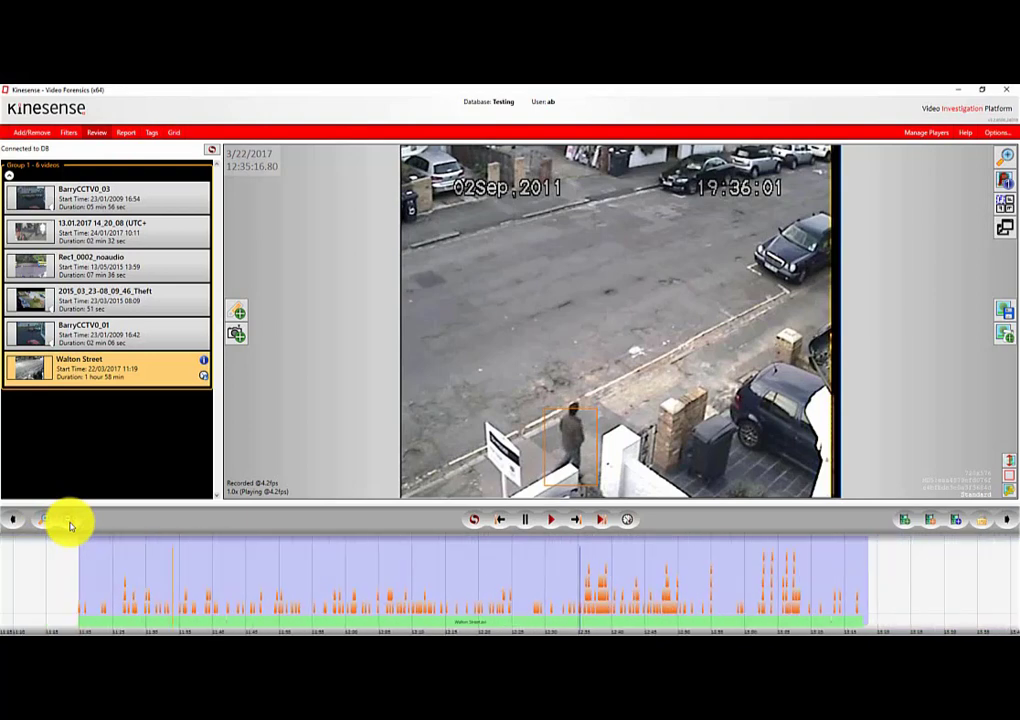
left_click(70, 523)
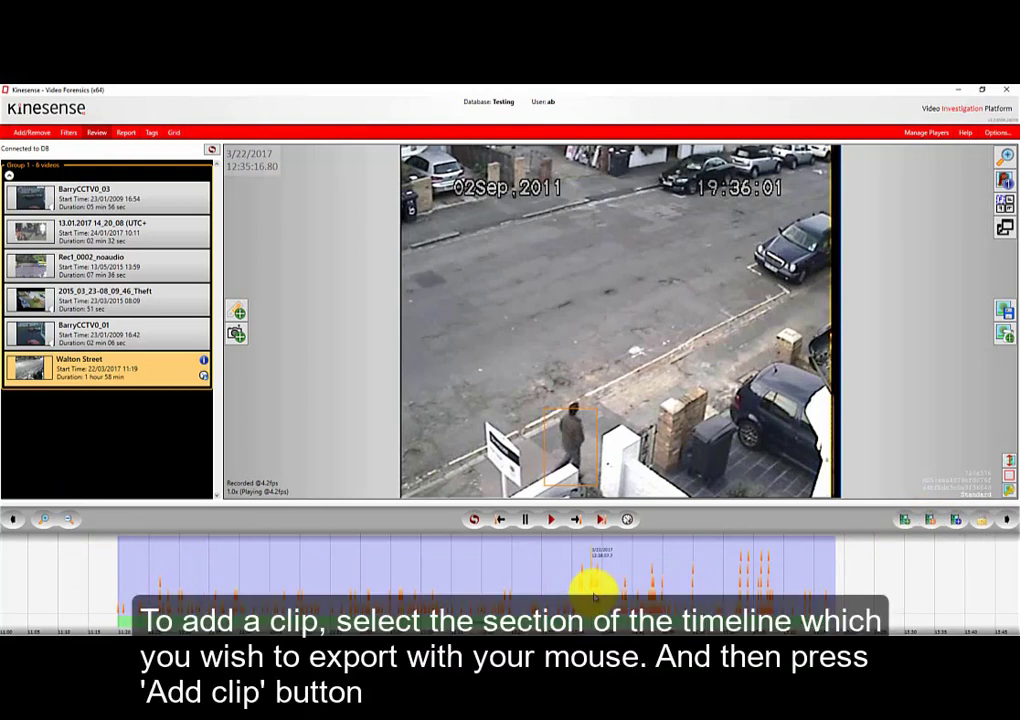
Mark a time range covering several events and add each event as its own clip
left_click(600, 597)
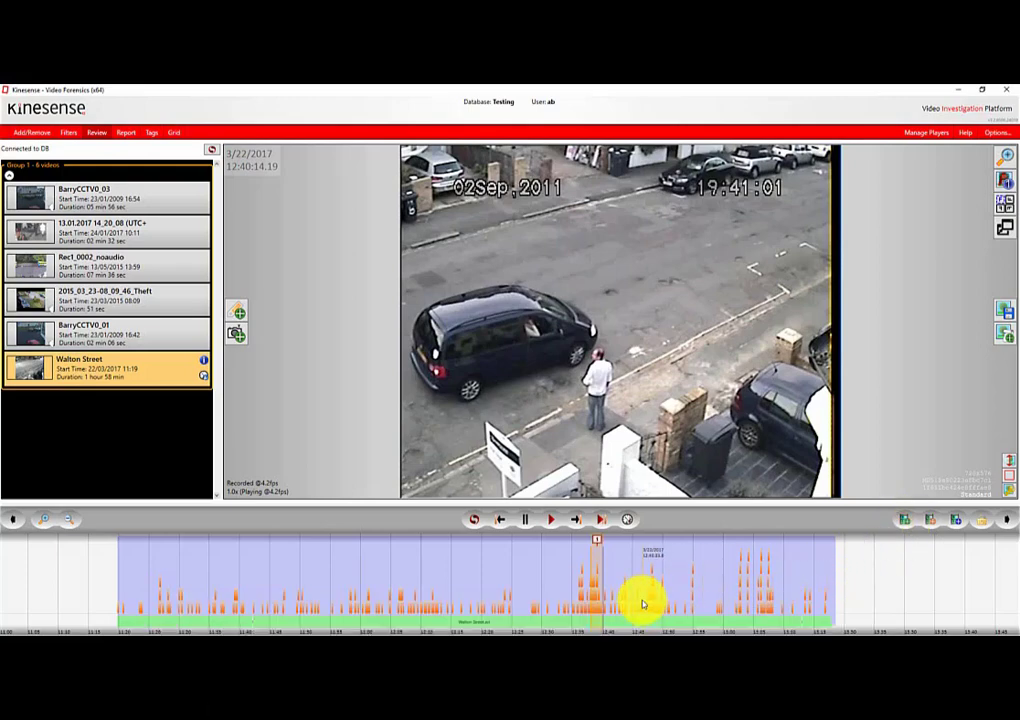
left_click(645, 599)
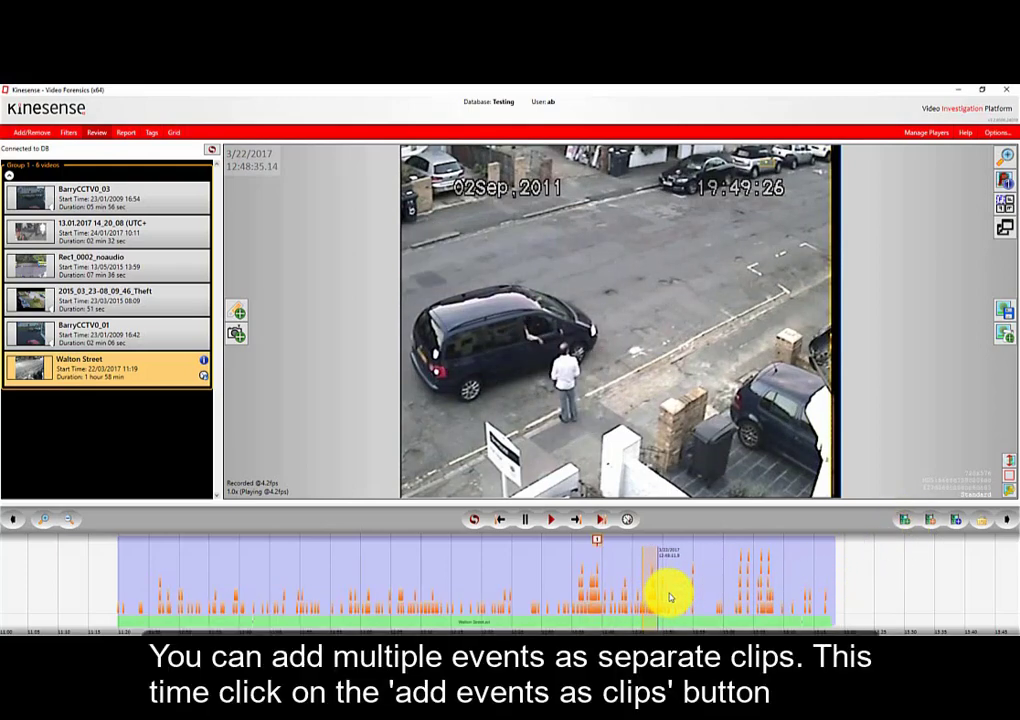
left_click_drag(670, 597, 770, 597)
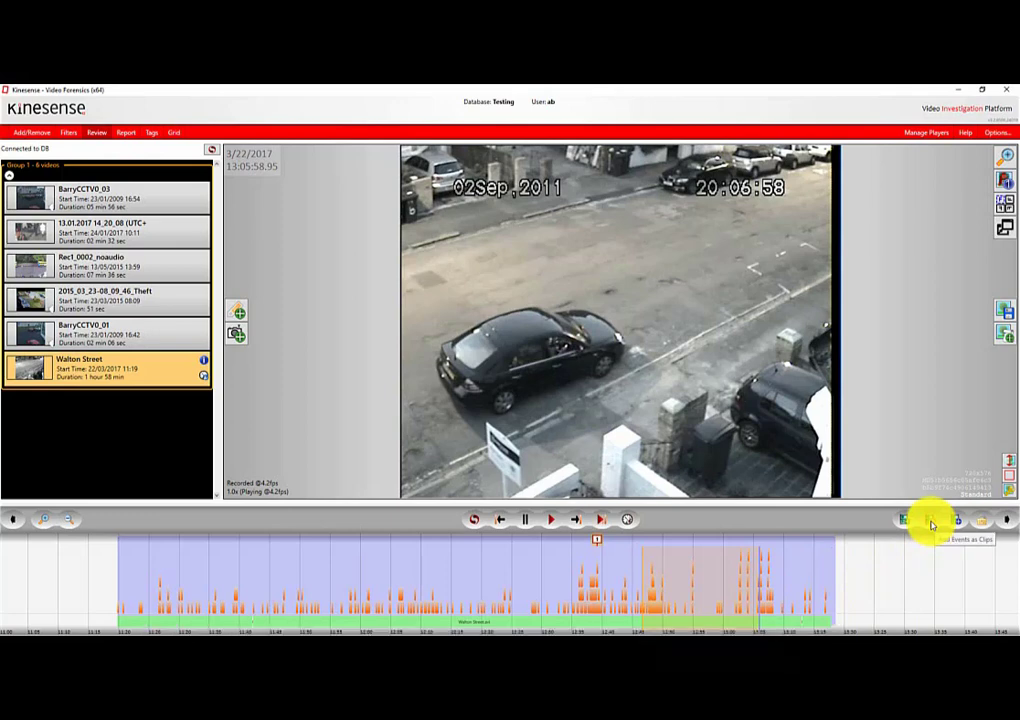
left_click(931, 522)
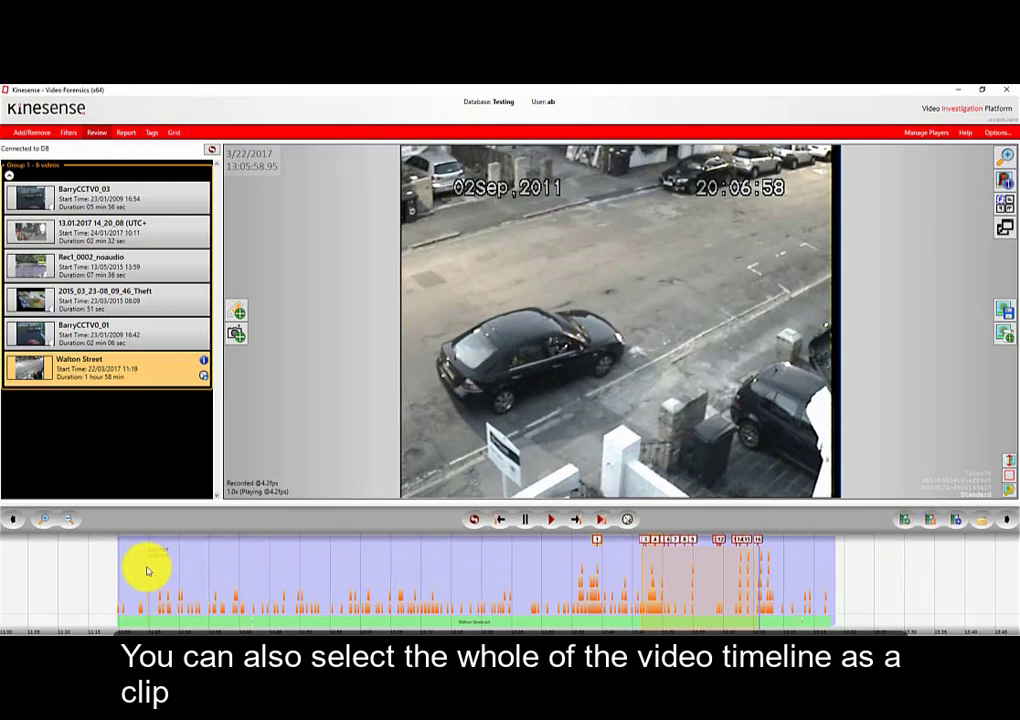
Add the entire recording as a clip, then scrub to the man beside the cars
mouse_move(120, 563)
left_mouse_down()
mouse_move(221, 576)
mouse_move(842, 583)
left_mouse_up()
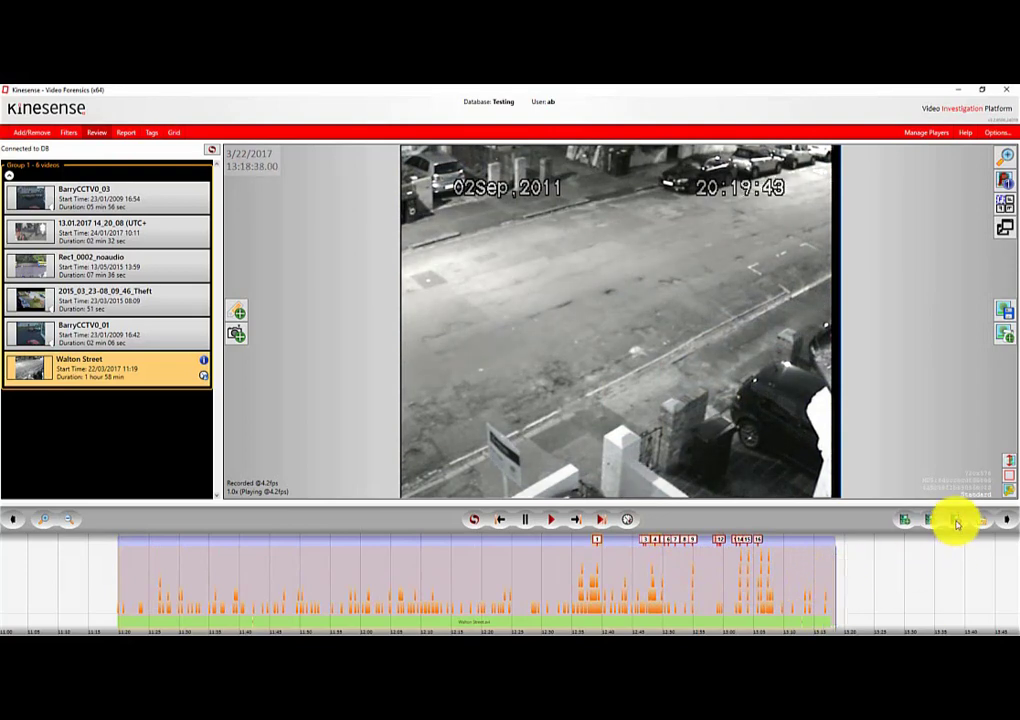
left_click(956, 522)
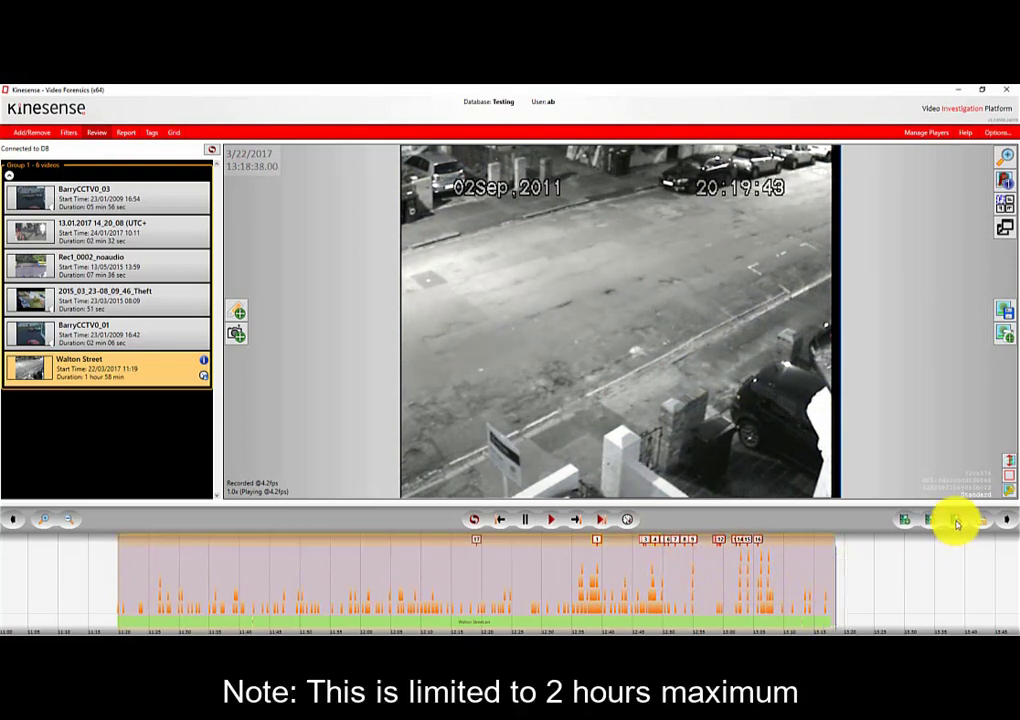
left_click(542, 597)
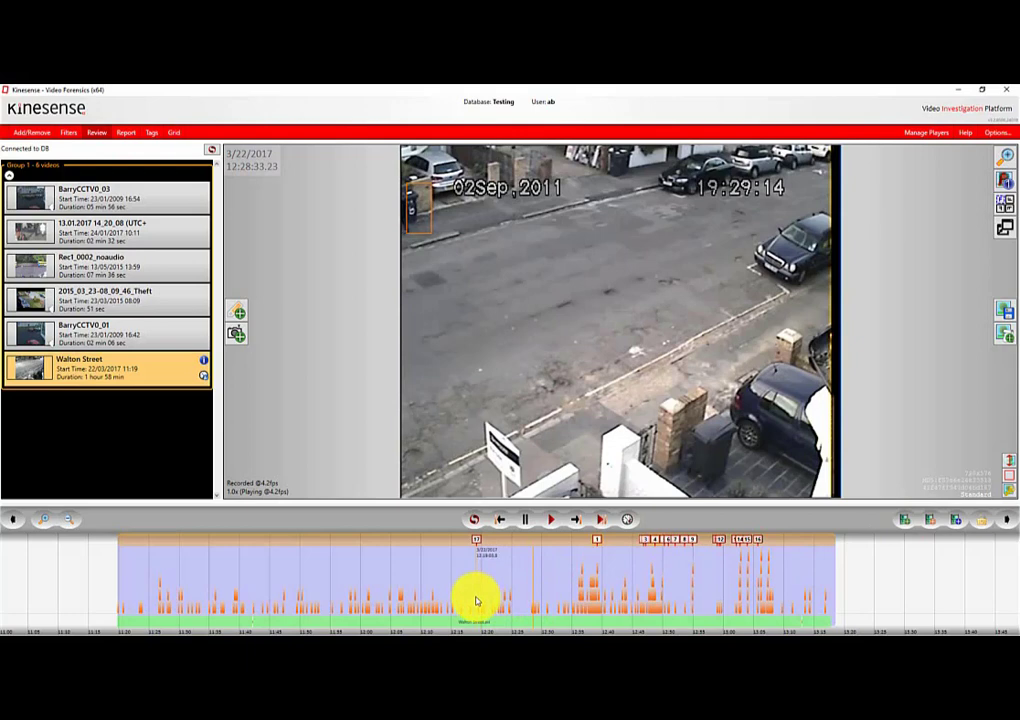
left_click_drag(482, 601, 618, 578)
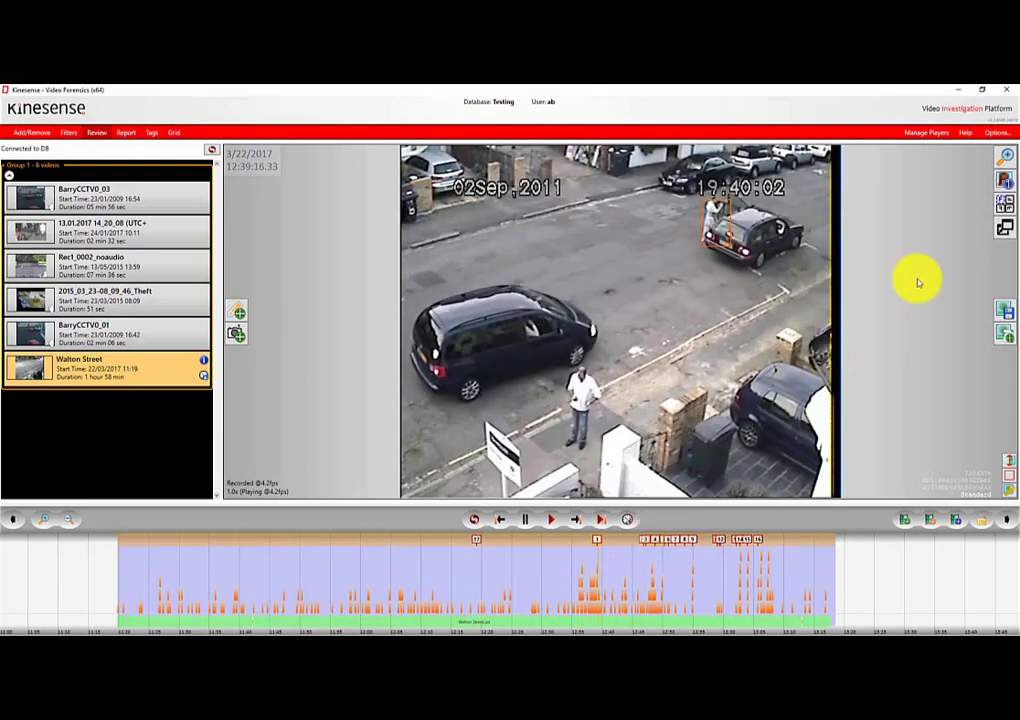
Magnify the frame and enlarge and shift the source box over the whole man by the black car
left_click(1005, 157)
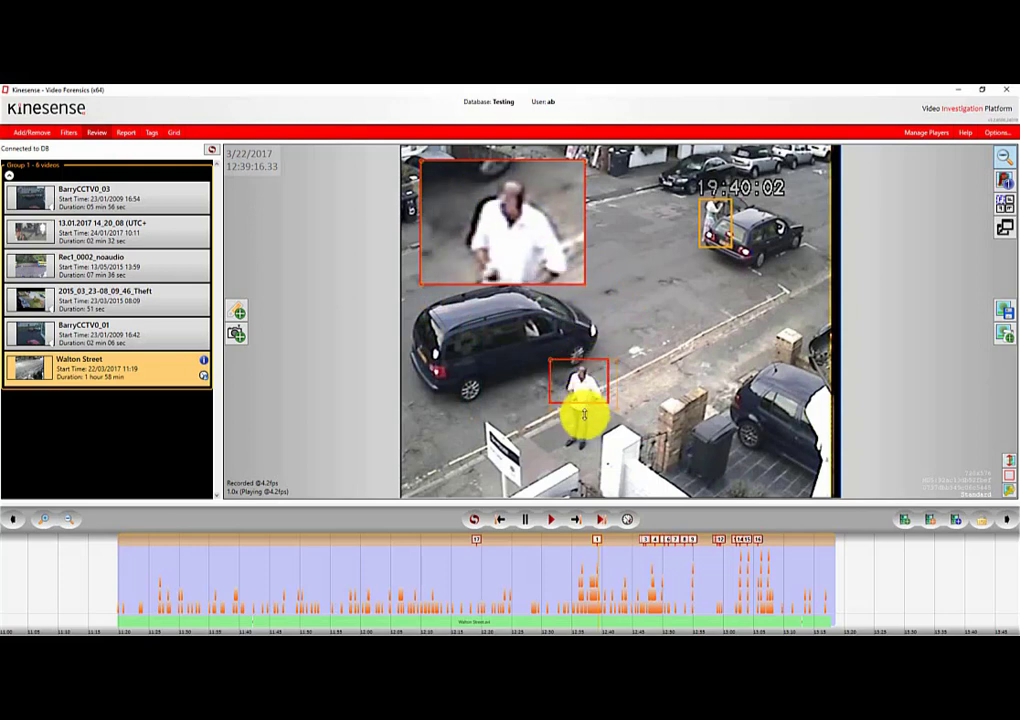
left_click_drag(585, 440, 588, 408)
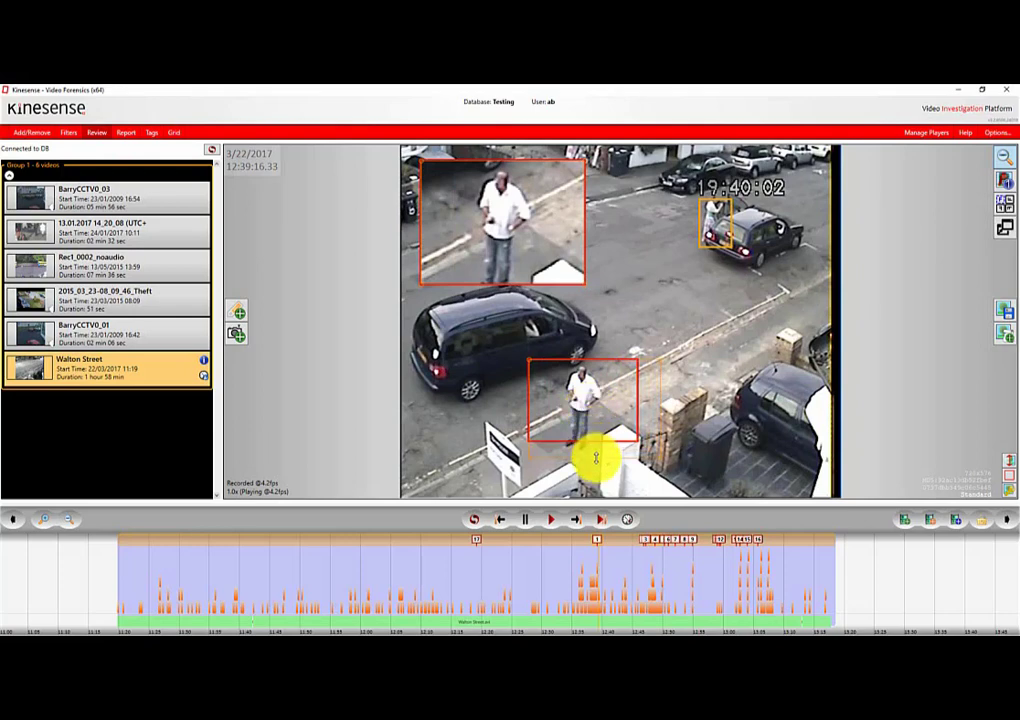
scroll(600, 440, "down", 1)
left_click_drag(600, 428, 583, 423)
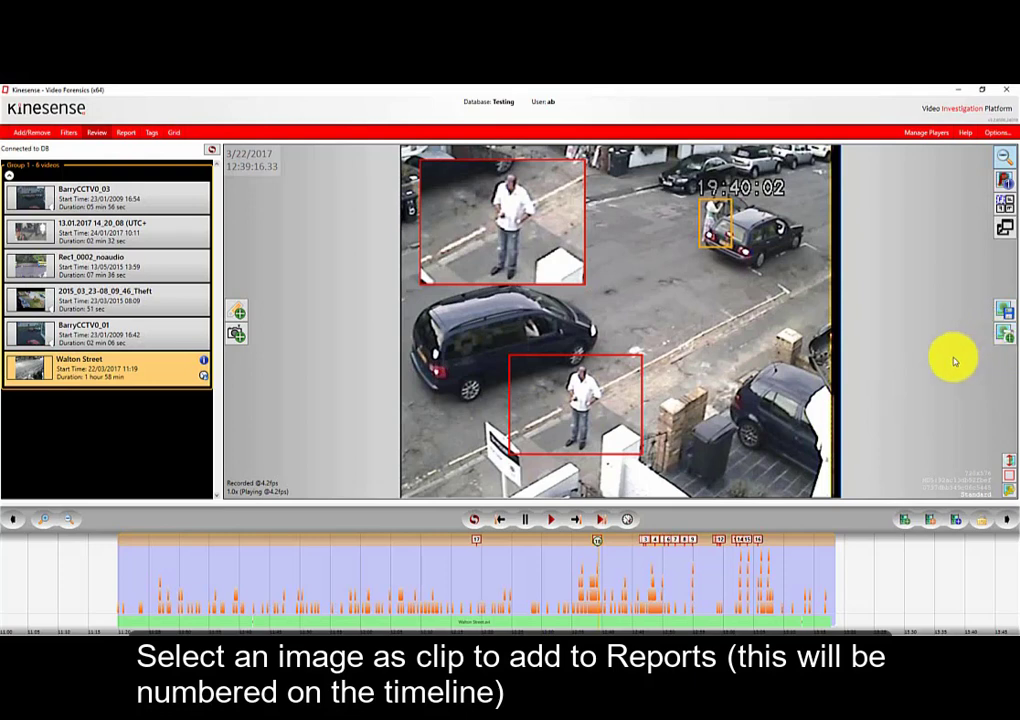
Save the frame as currently displayed to a JPEG named 'Suspect'
left_click(1008, 312)
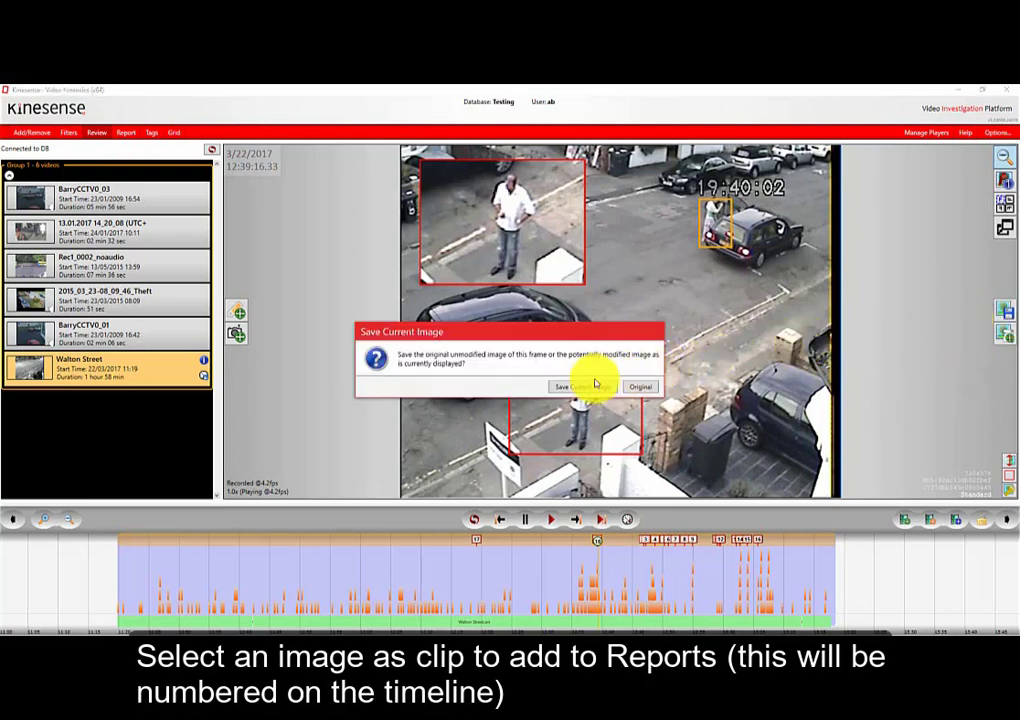
left_click(592, 388)
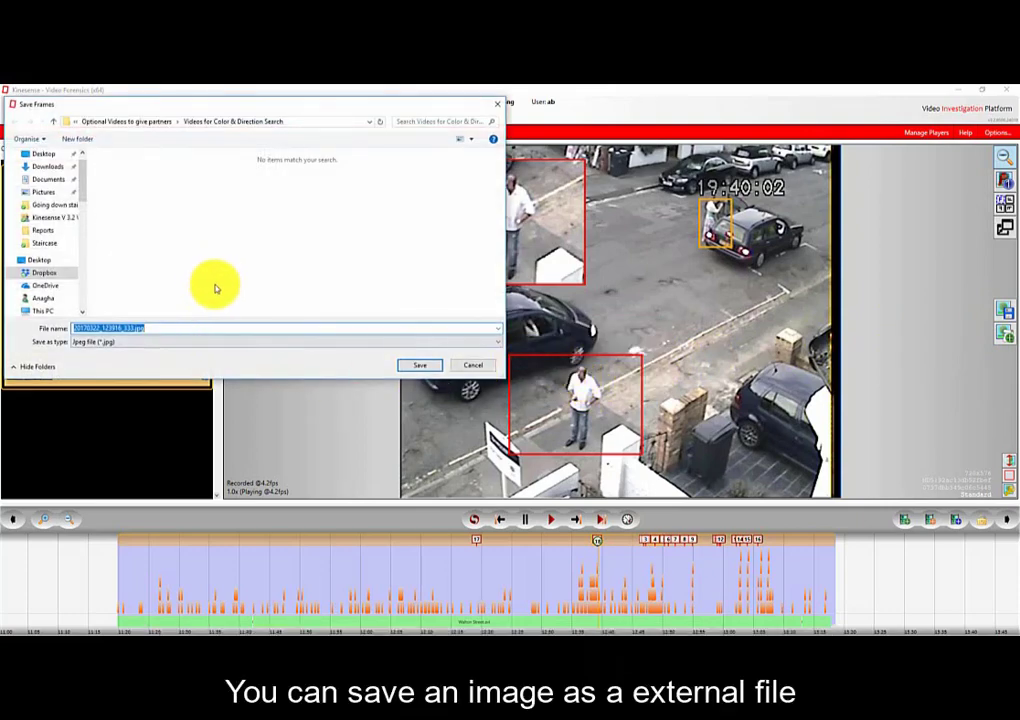
type("Suspect")
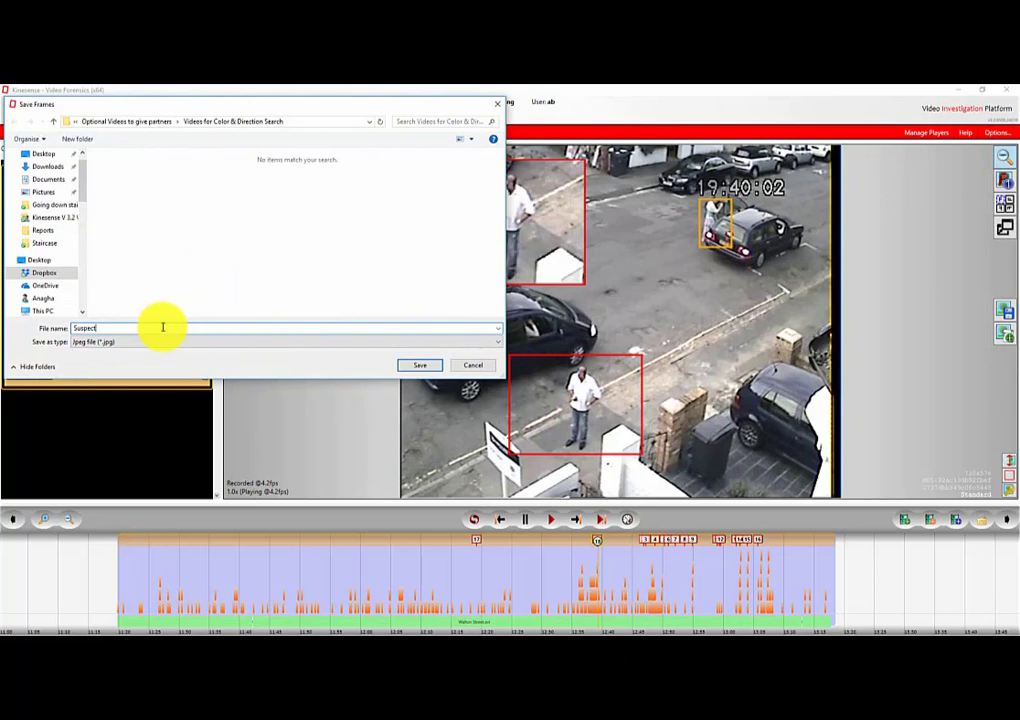
left_click(425, 367)
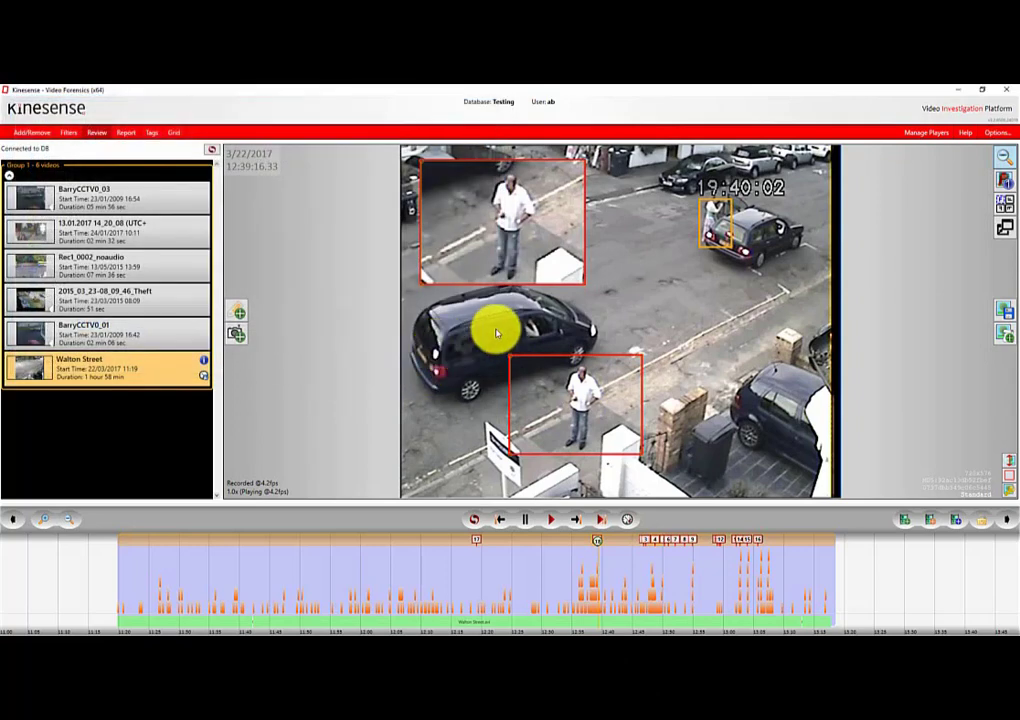
Turn off the magnifier and preview the de-interlacing options, including the two-field split view
left_click(1005, 158)
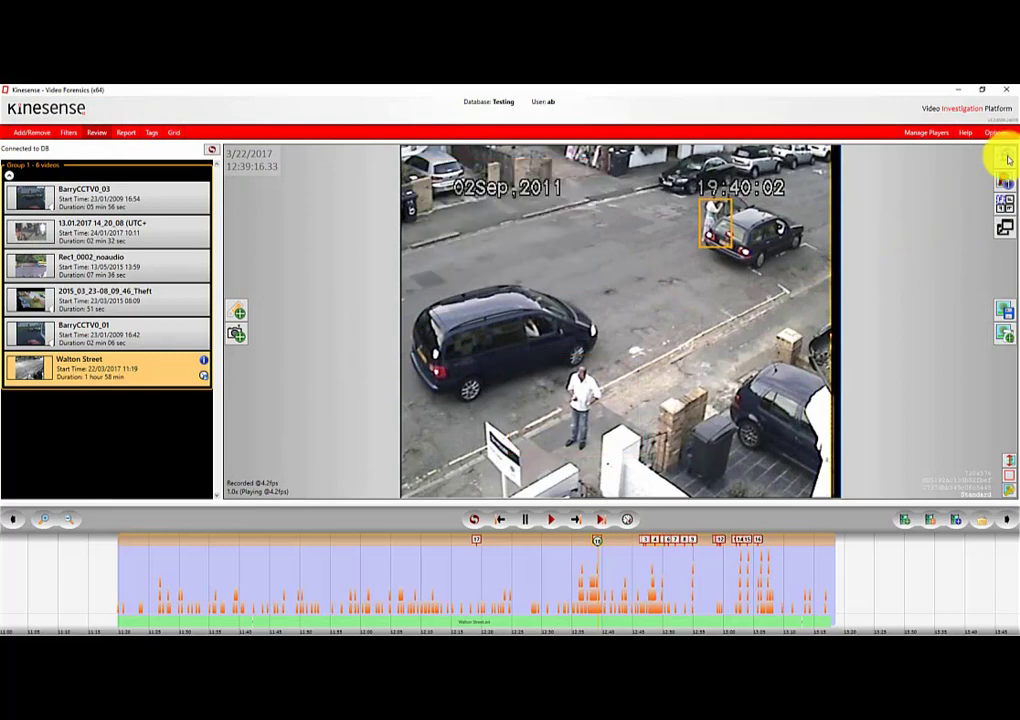
left_click(1006, 181)
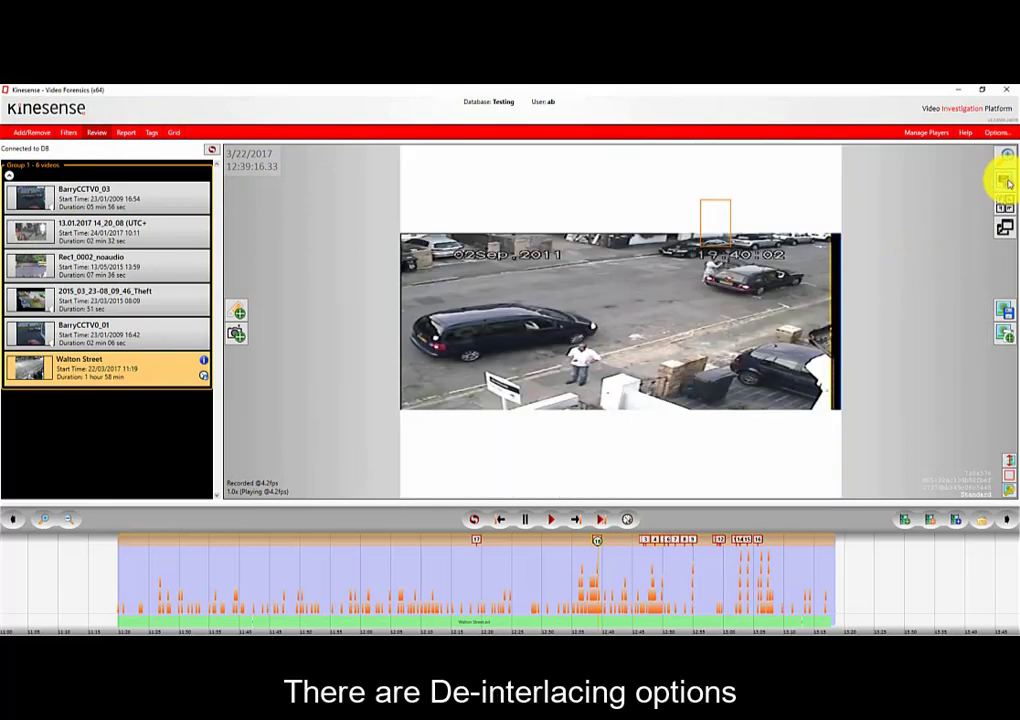
left_click(1007, 182)
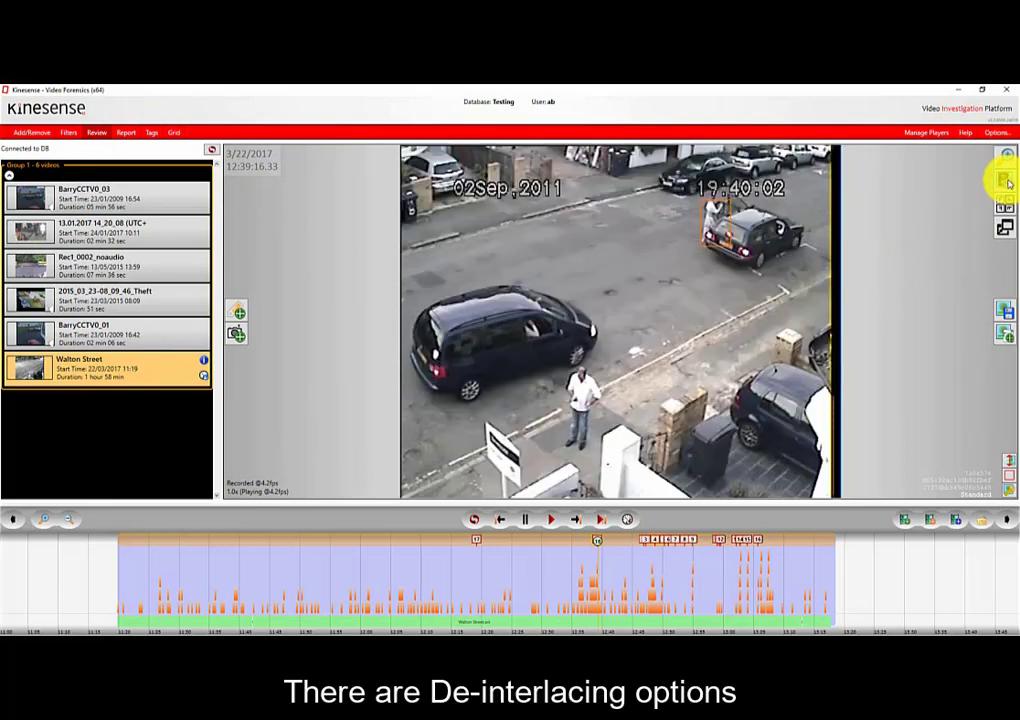
left_click(1007, 182)
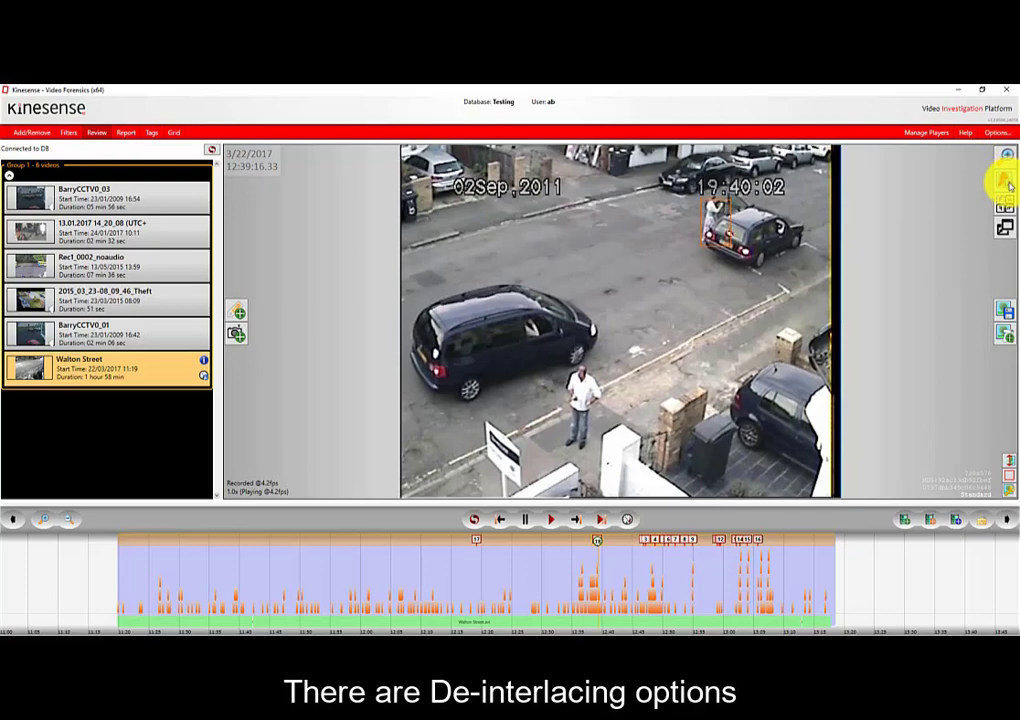
left_click(1007, 182)
left_click(1008, 185)
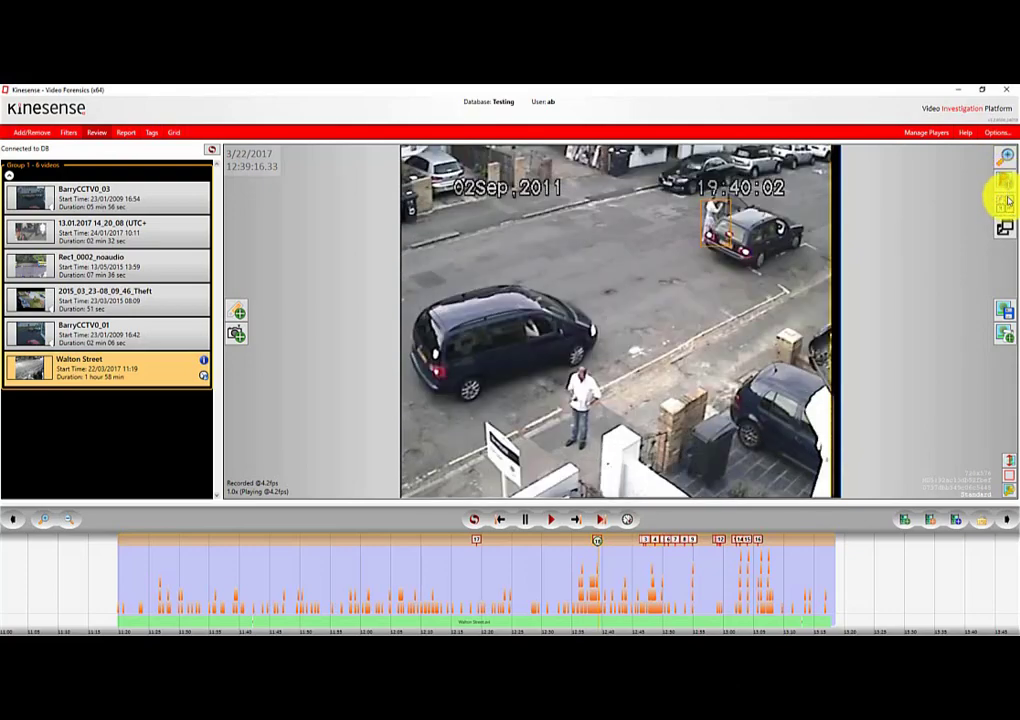
Rotate the picture step by step through upside down until the street is upright again
left_click(1010, 212)
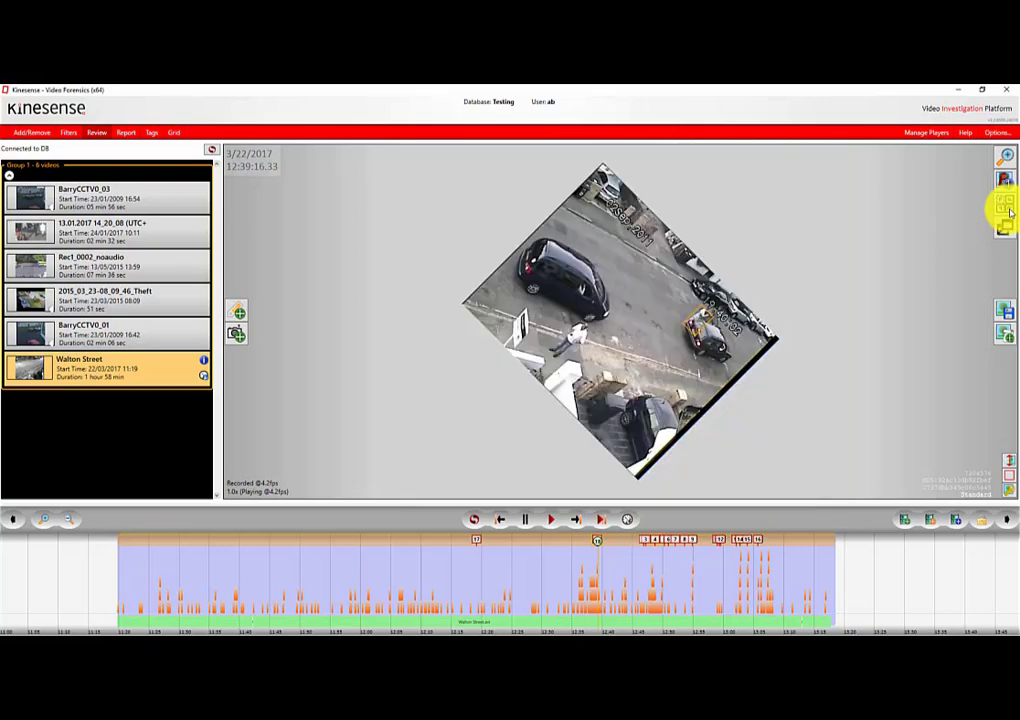
left_click(1010, 212)
left_click(1010, 212)
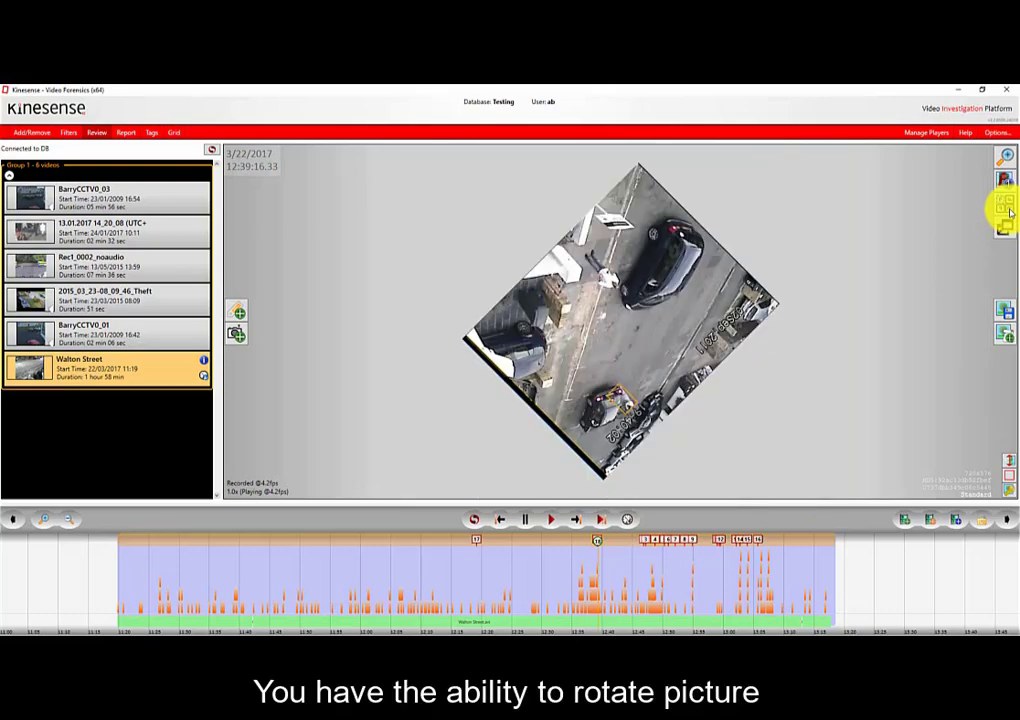
left_click(1010, 212)
left_click(1010, 212)
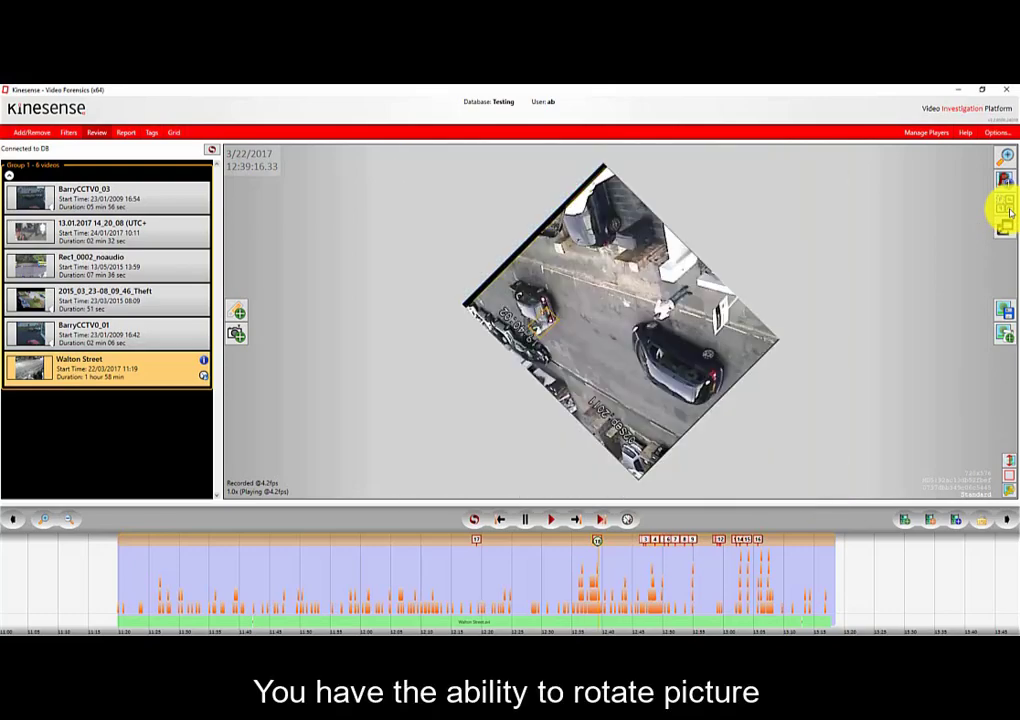
left_click(1010, 212)
left_click(1010, 212)
left_click(1010, 212)
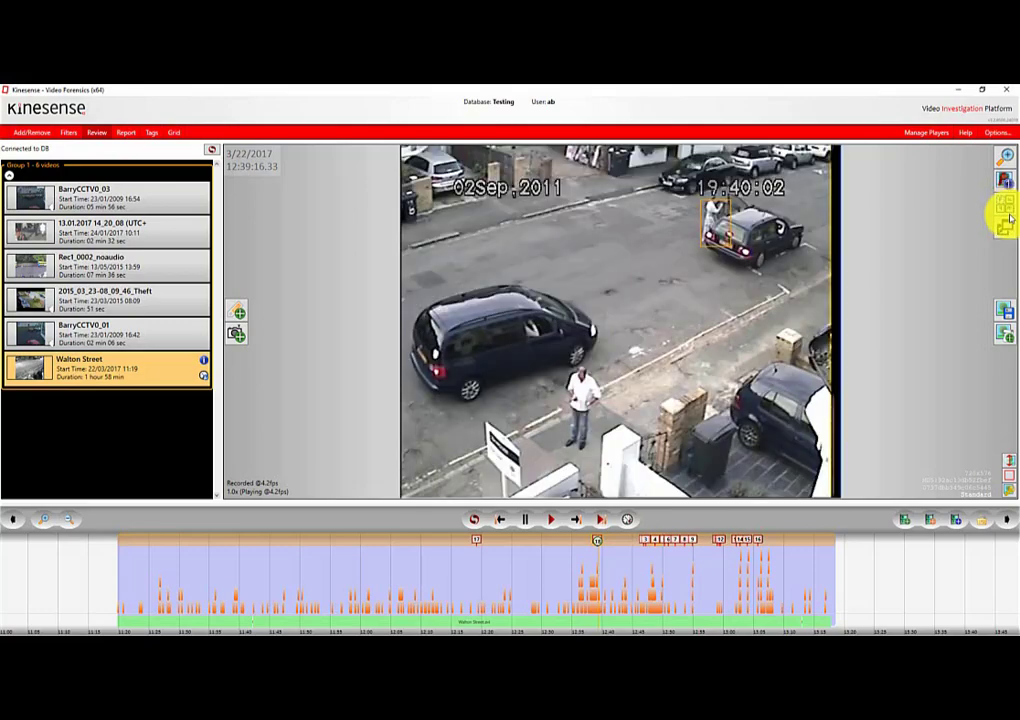
left_click(1007, 230)
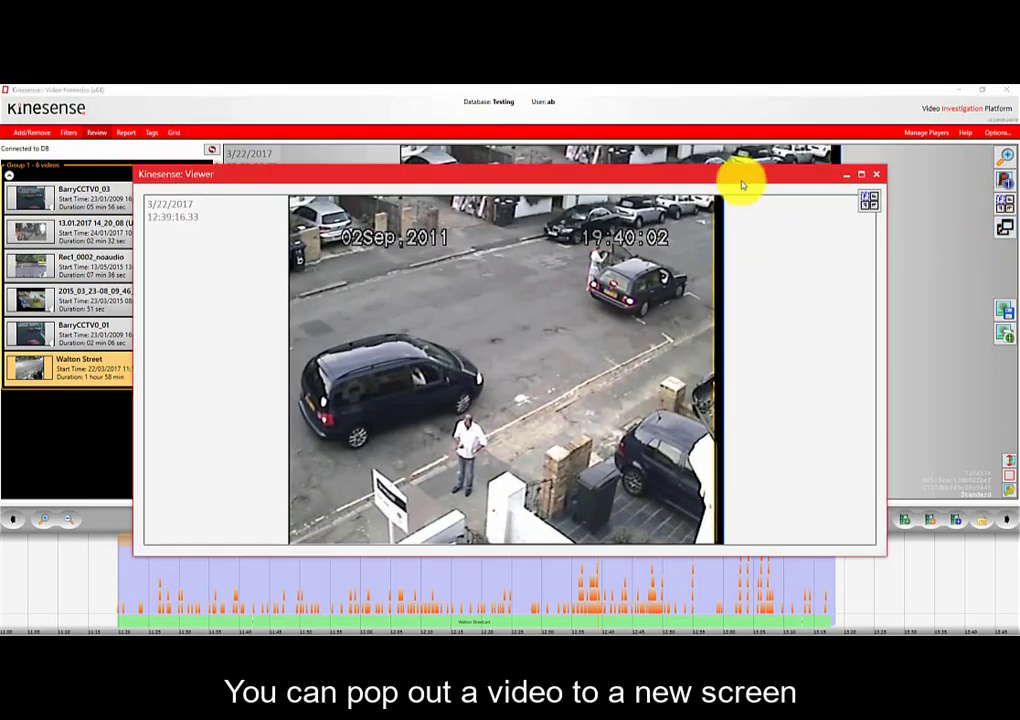
mouse_move(742, 176)
left_mouse_down()
mouse_move(628, 252)
mouse_move(617, 203)
mouse_move(747, 178)
left_mouse_up()
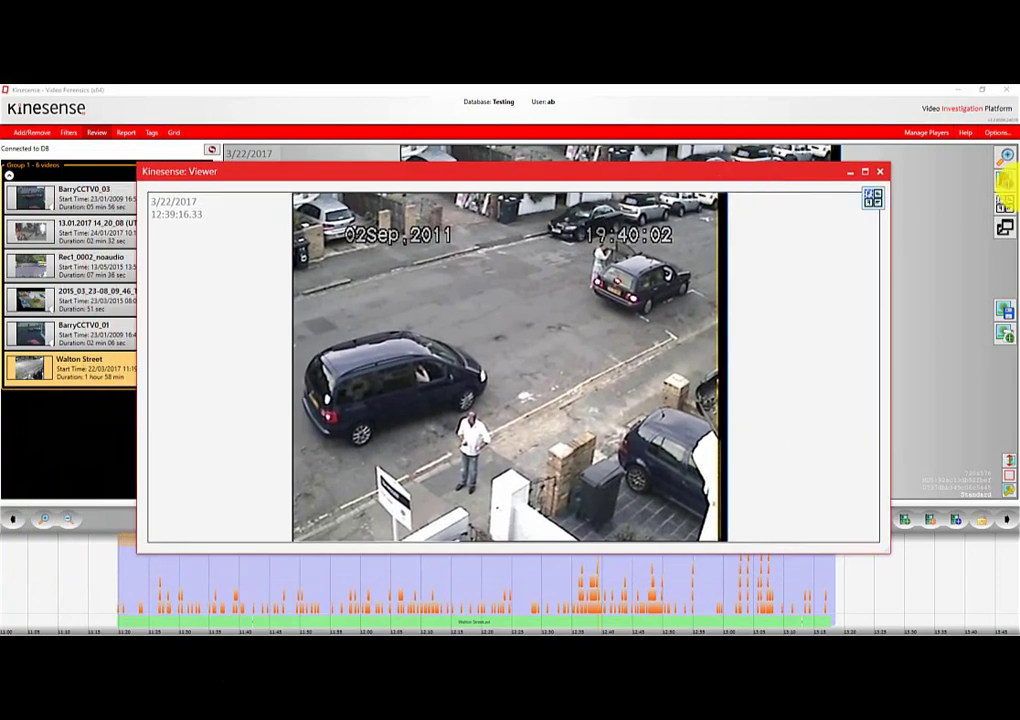
left_click(882, 175)
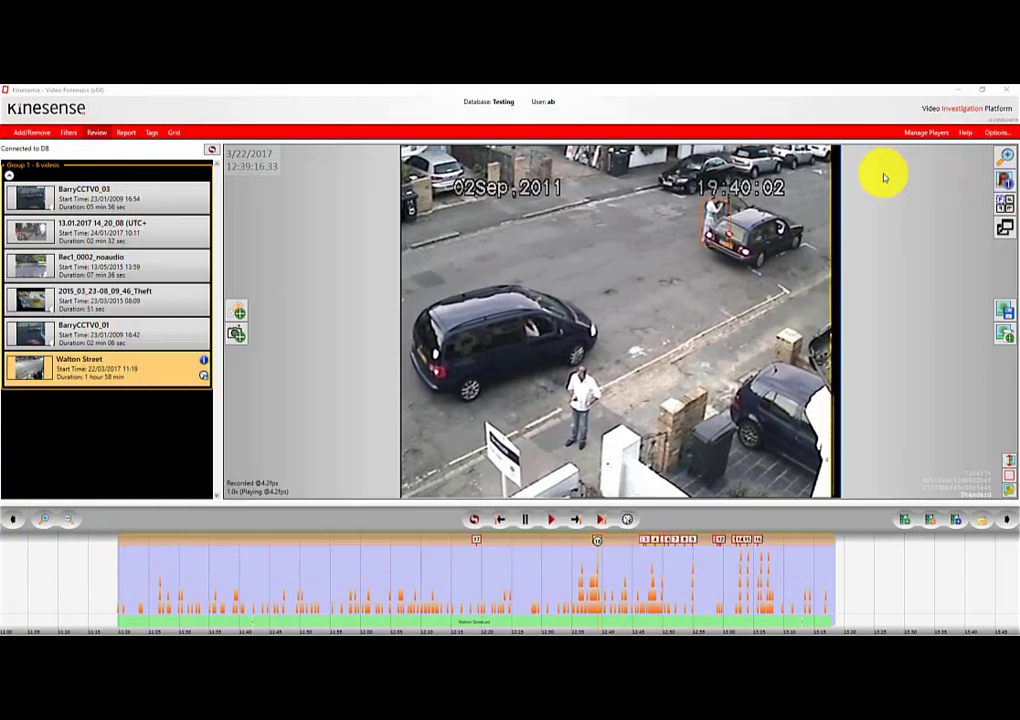
left_click(1012, 460)
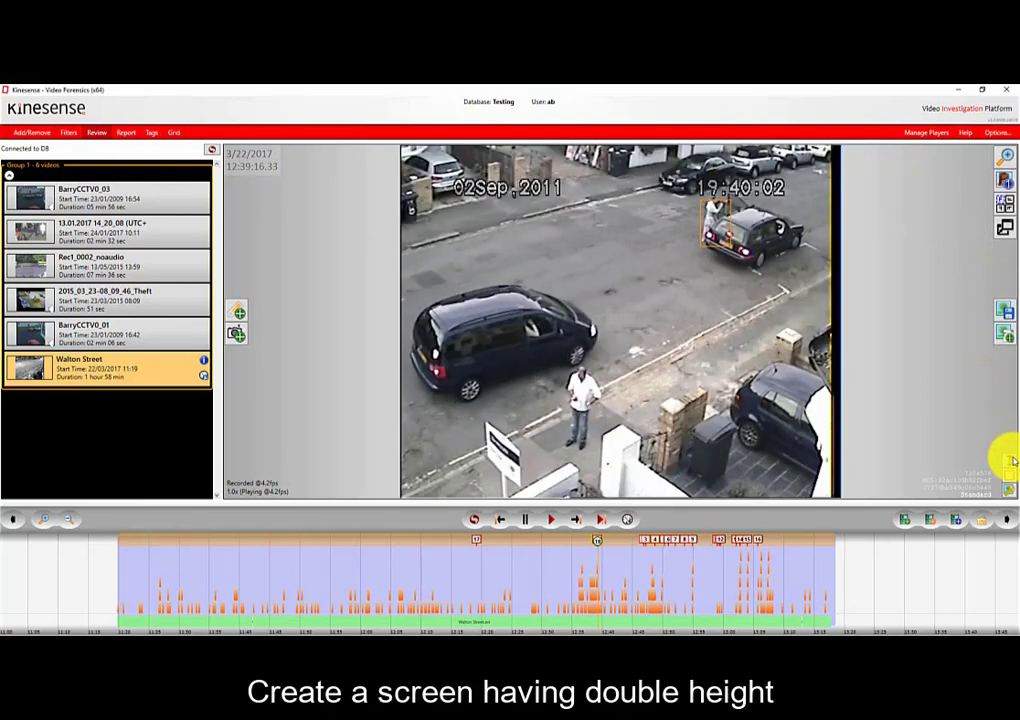
Add a tag at this moment with a new Person object 'Suspect' marked as Exits Scene
left_click(238, 318)
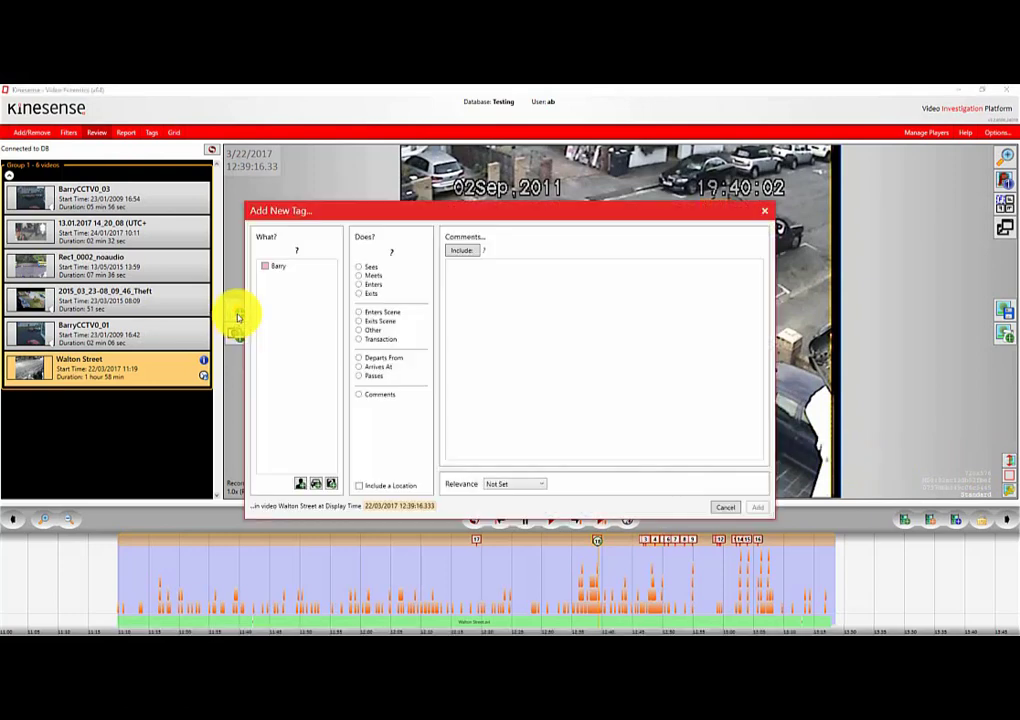
left_click(304, 485)
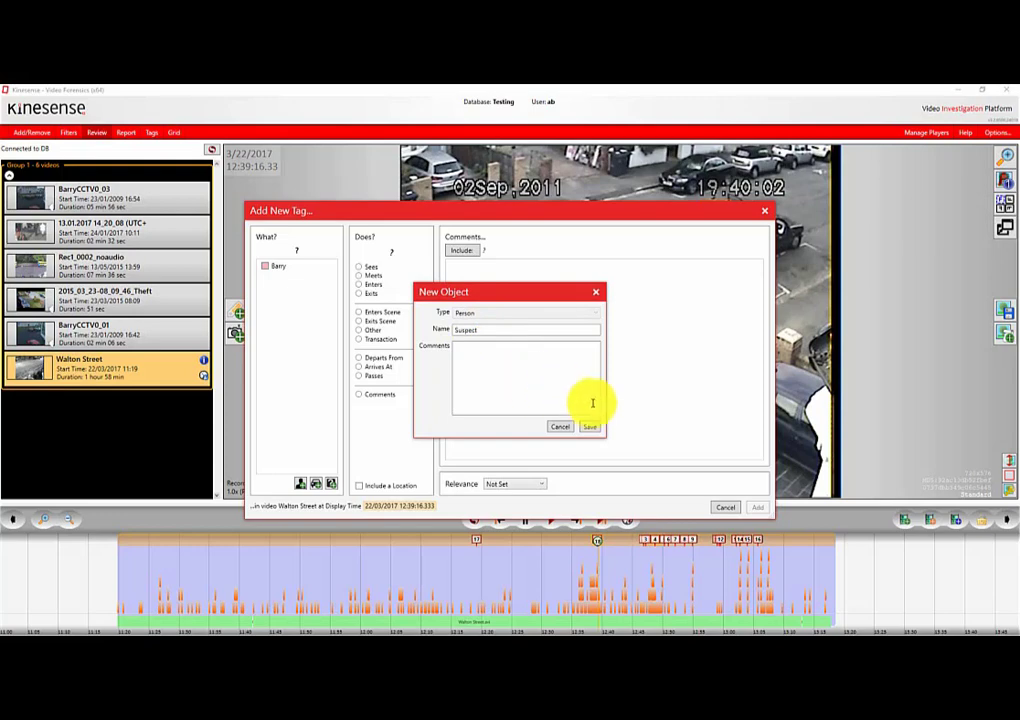
left_click(580, 426)
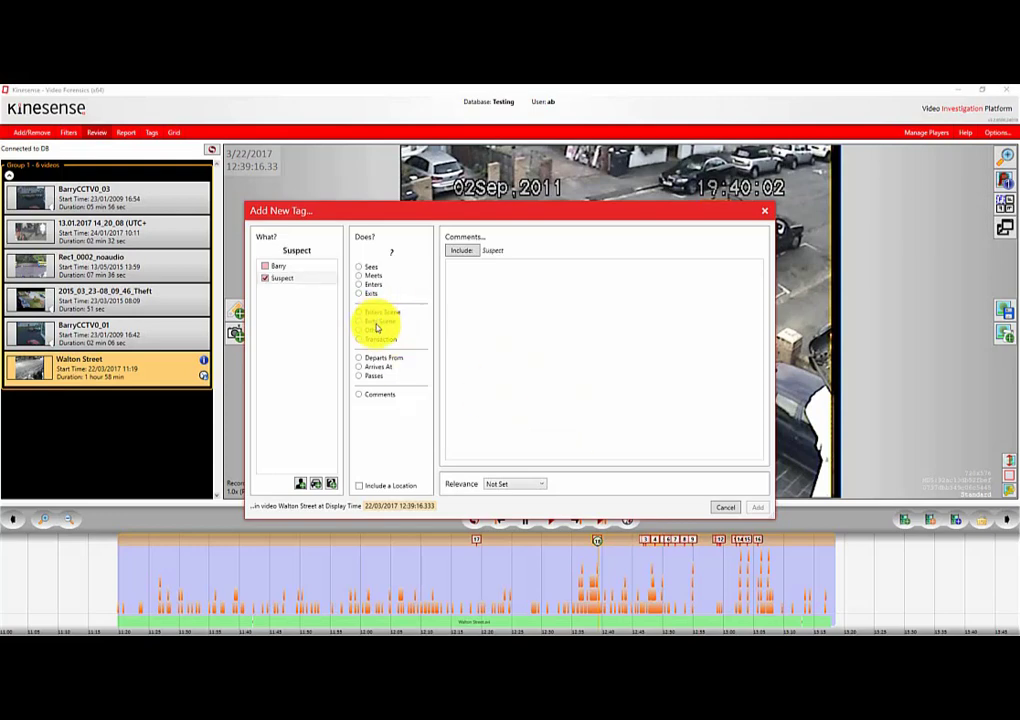
left_click(380, 322)
left_click(757, 507)
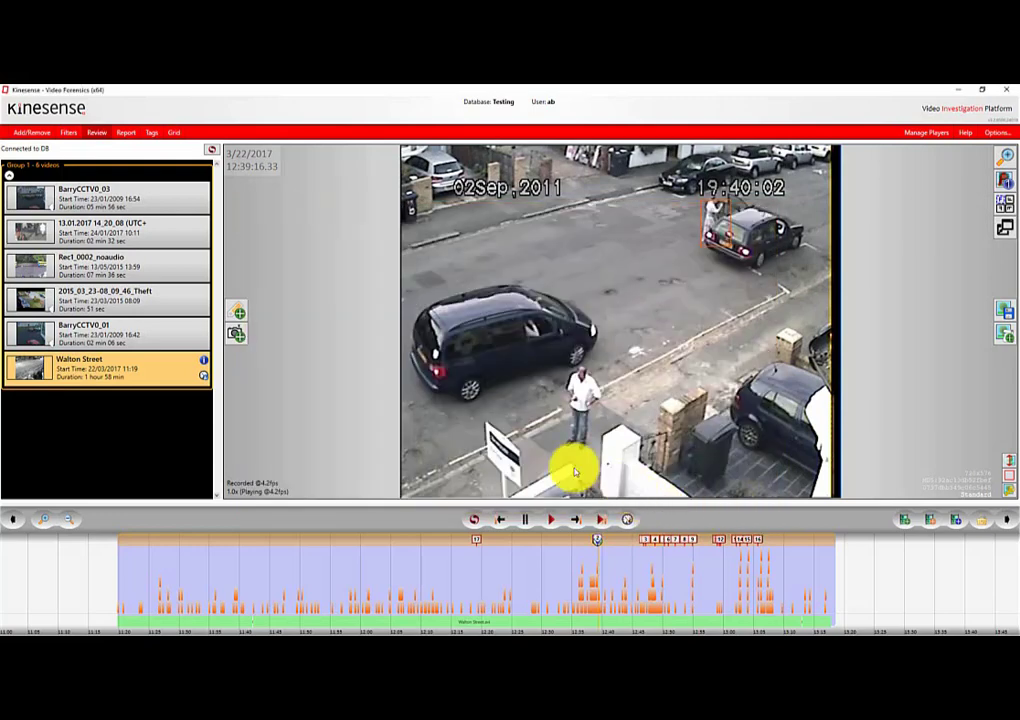